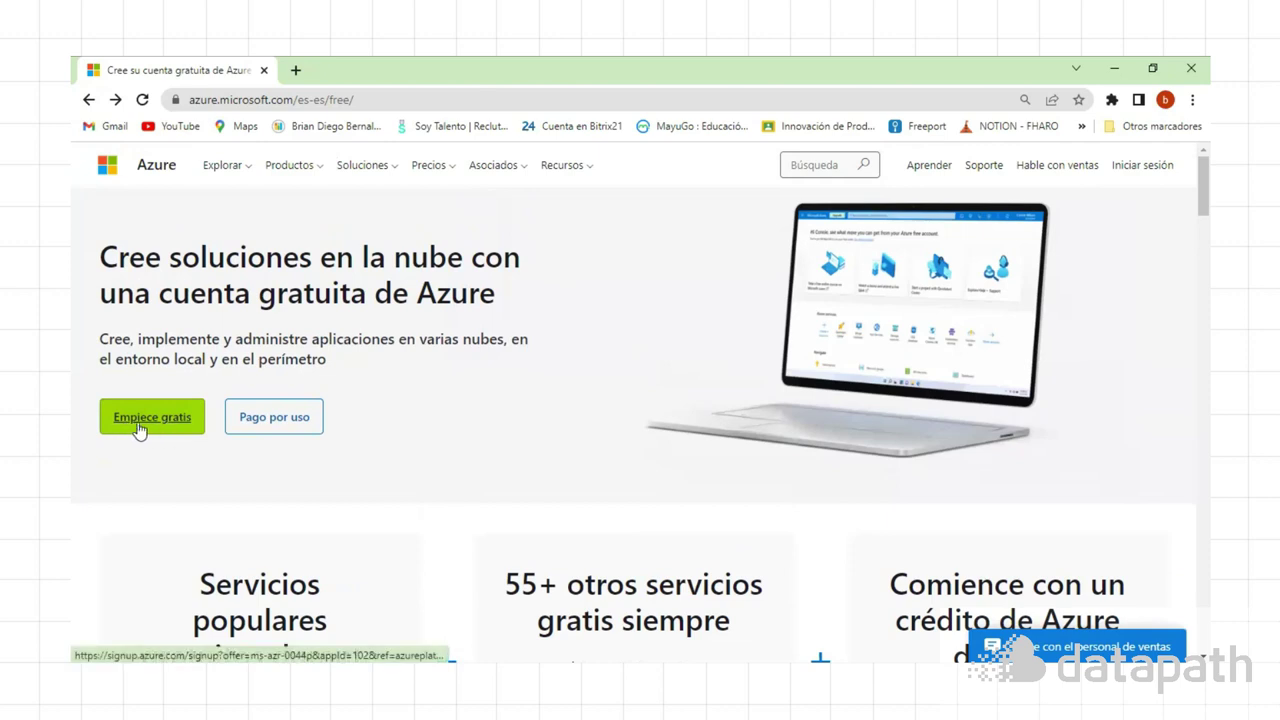
- Look through the Azure free account page, from the free services and credit offers to the learning and contact resources
{"action": "scroll", "coordinate": [588, 382], "scroll_direction": "down", "scroll_amount": 10}
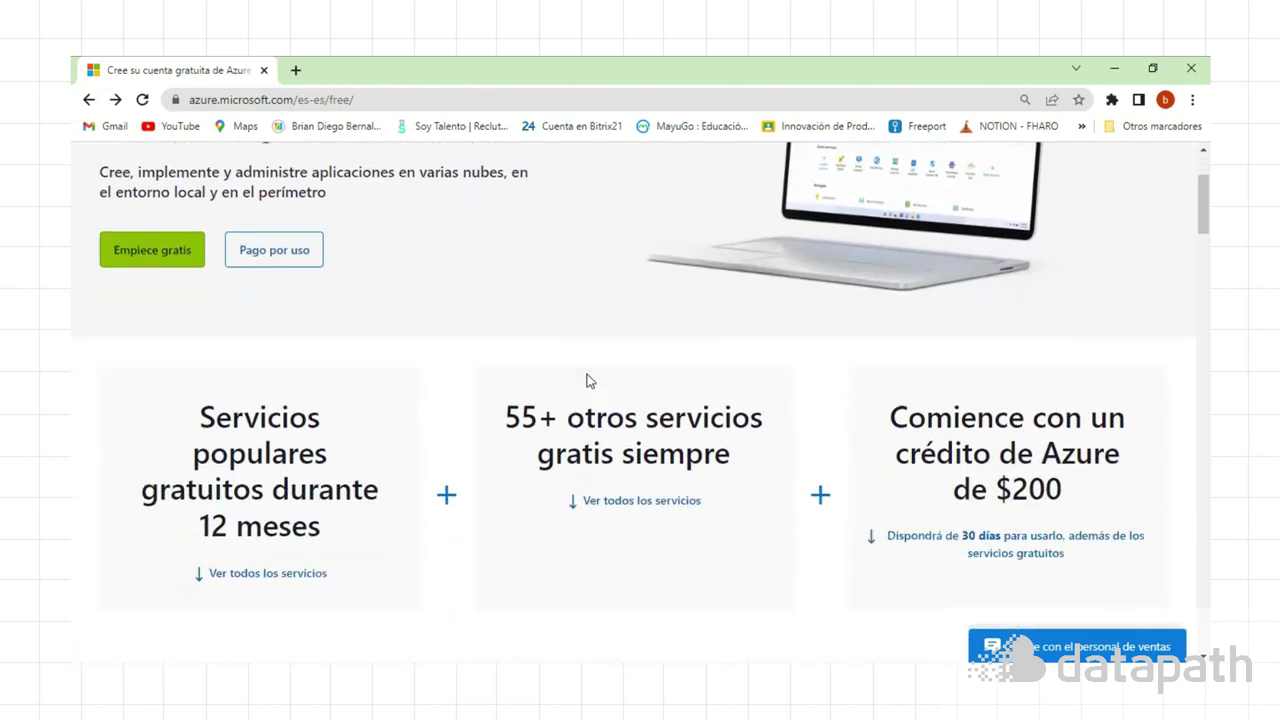
{"action": "scroll", "coordinate": [588, 381], "scroll_direction": "down", "scroll_amount": 12}
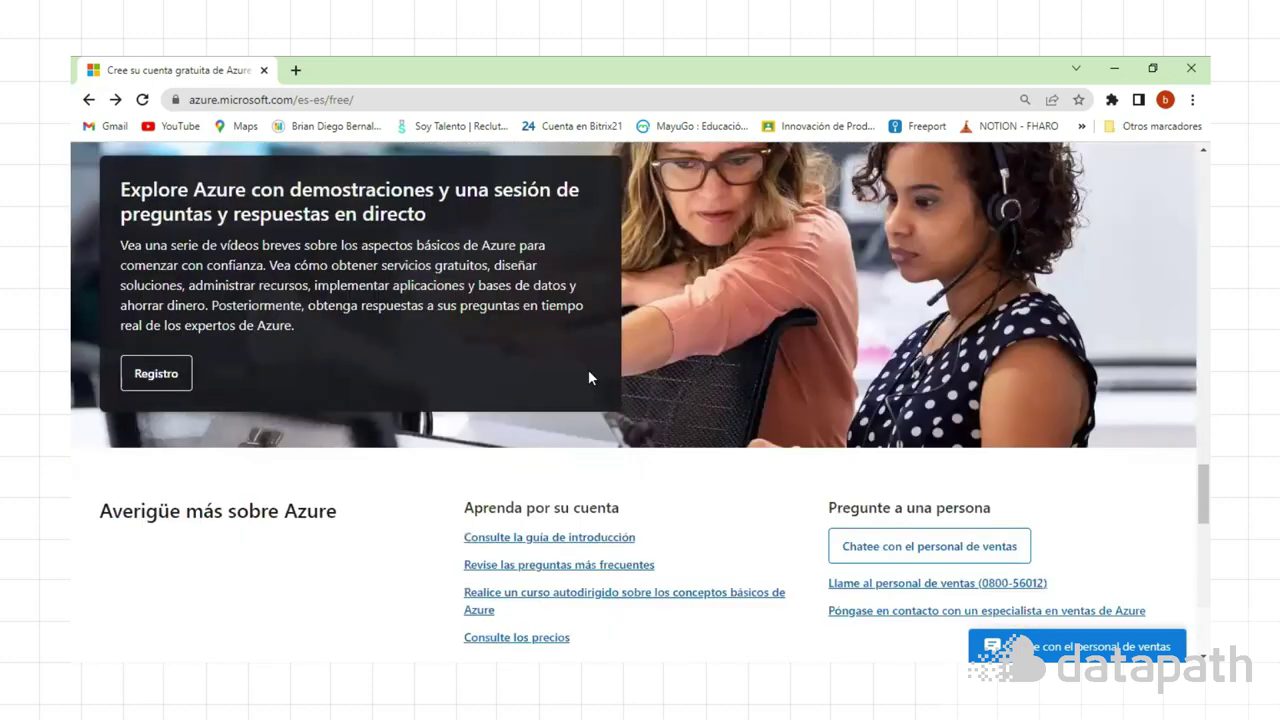
{"action": "scroll", "coordinate": [588, 377], "scroll_direction": "down", "scroll_amount": 6}
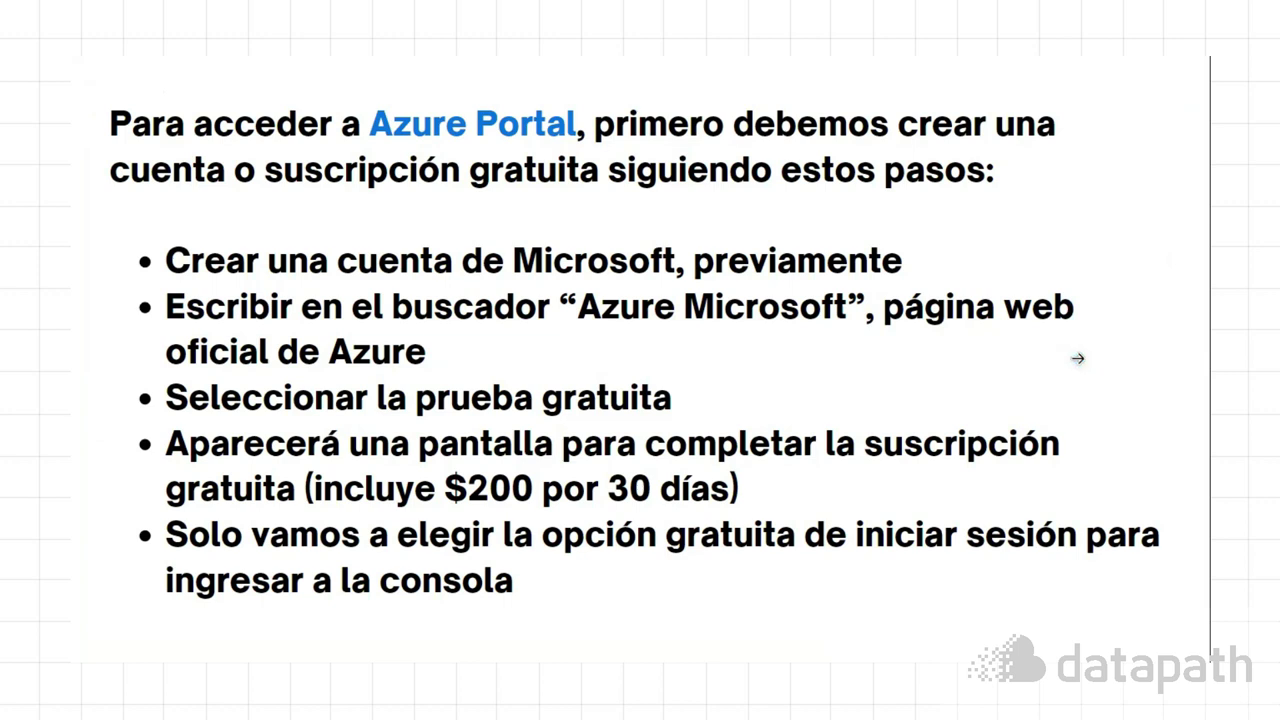
{"action": "left_click", "coordinate": [1101, 353]}
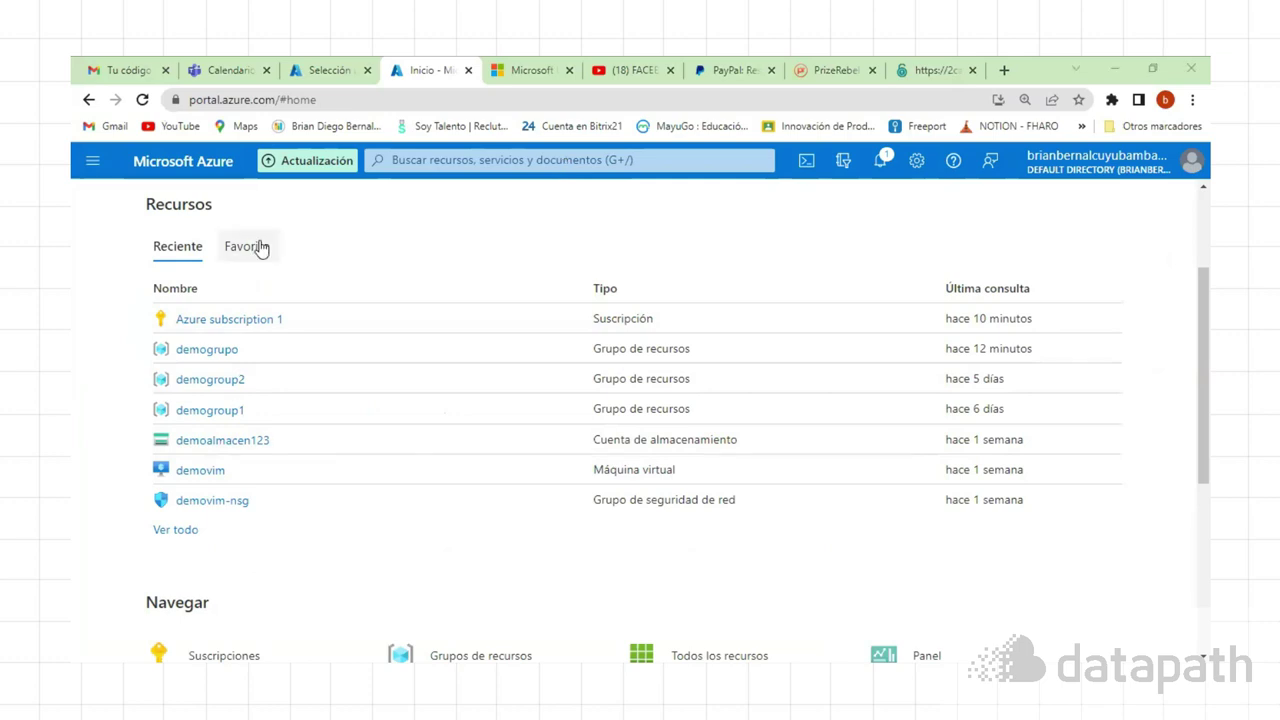
- Open the resource groups list in the Azure portal and start creating a new resource group
{"action": "left_click", "coordinate": [91, 165]}
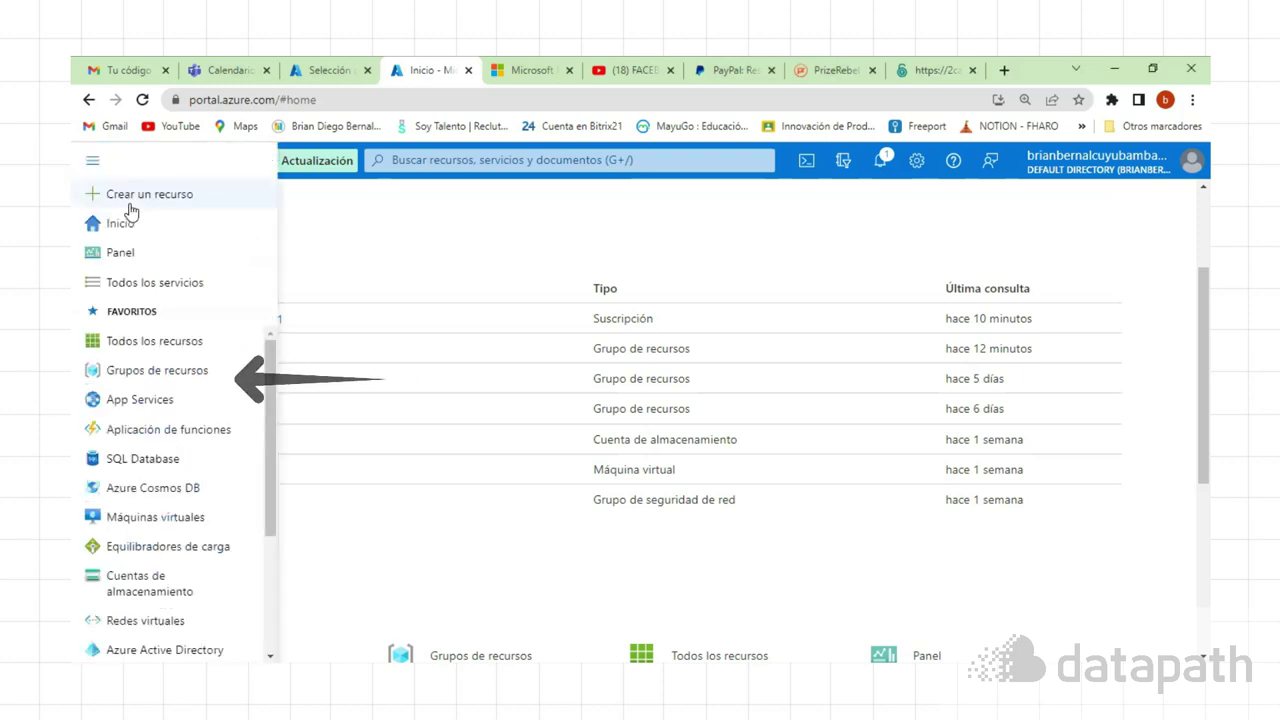
{"action": "left_click", "coordinate": [167, 375]}
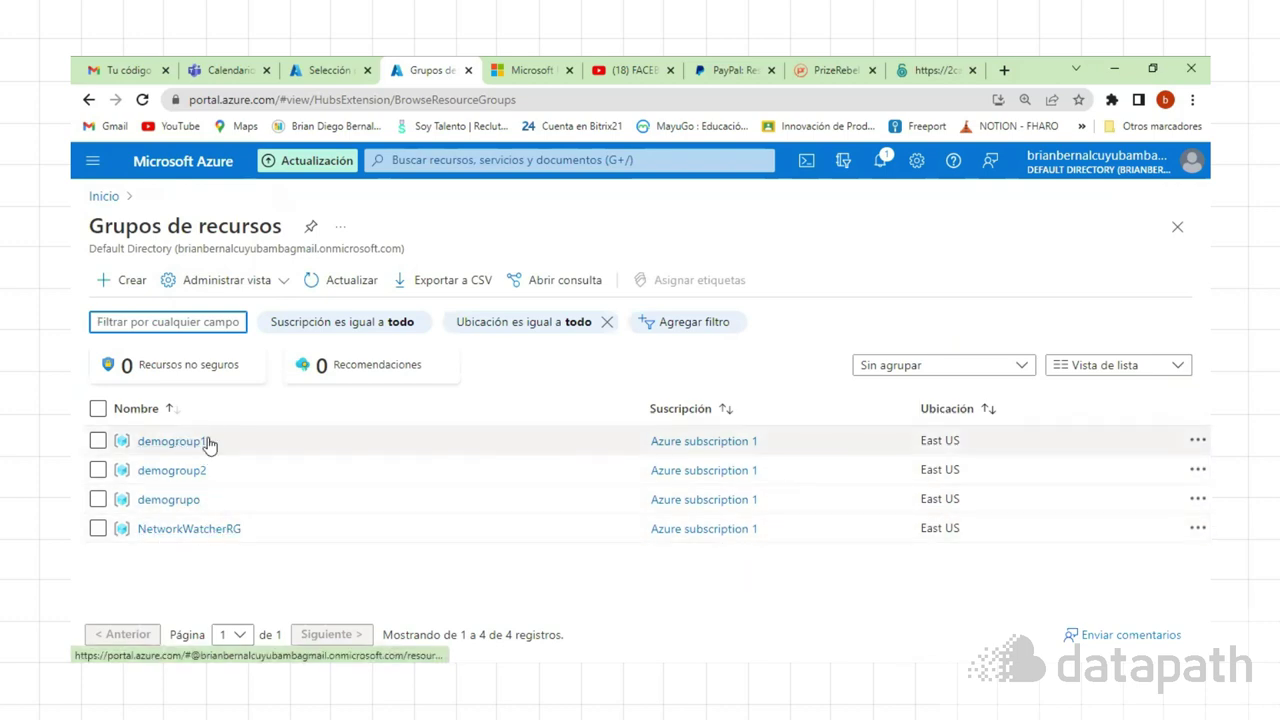
{"action": "left_click", "coordinate": [121, 288]}
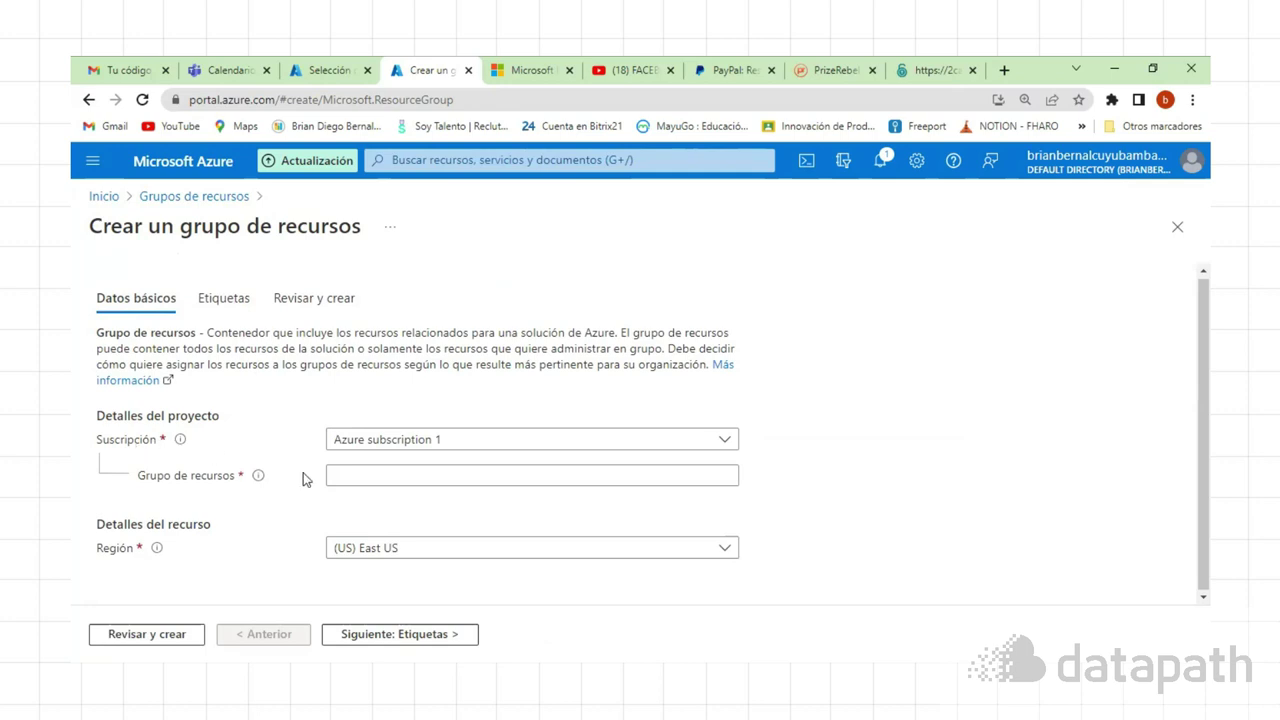
- Name the resource group demogroup3, leave its tags empty, and create it after reviewing the settings
{"action": "left_click", "coordinate": [338, 477]}
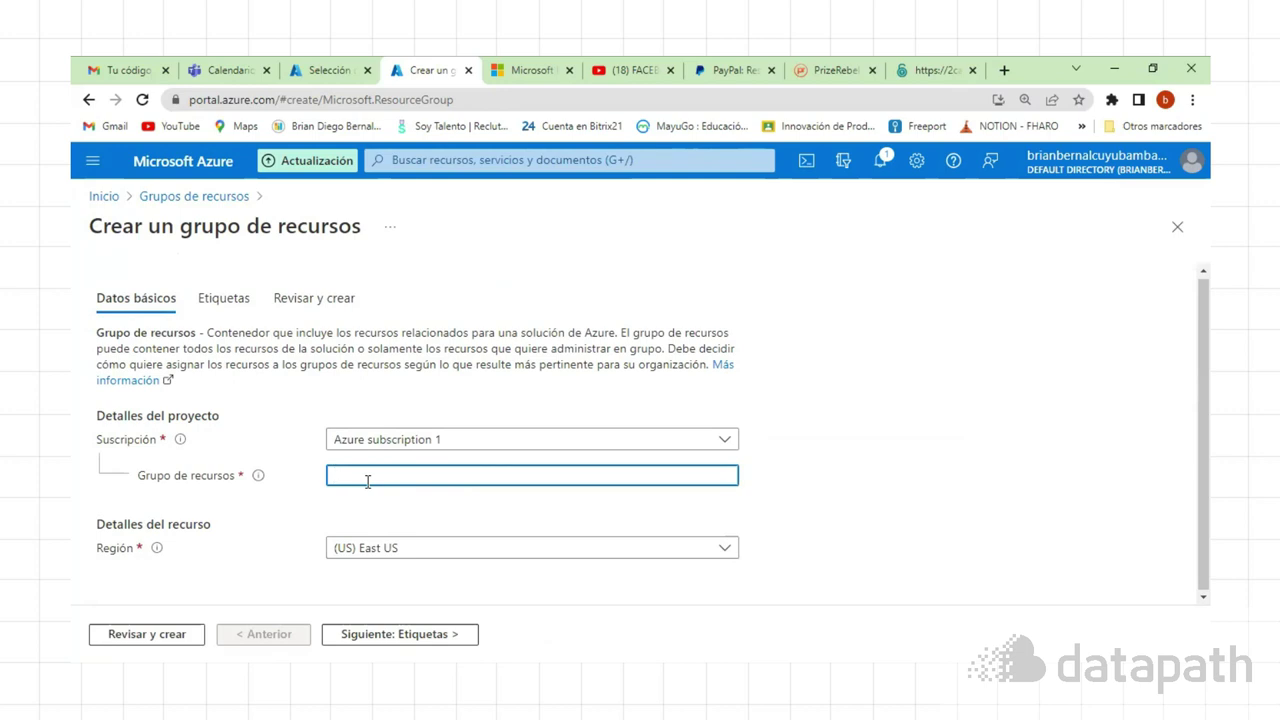
{"action": "type", "text": "demoeroup3"}
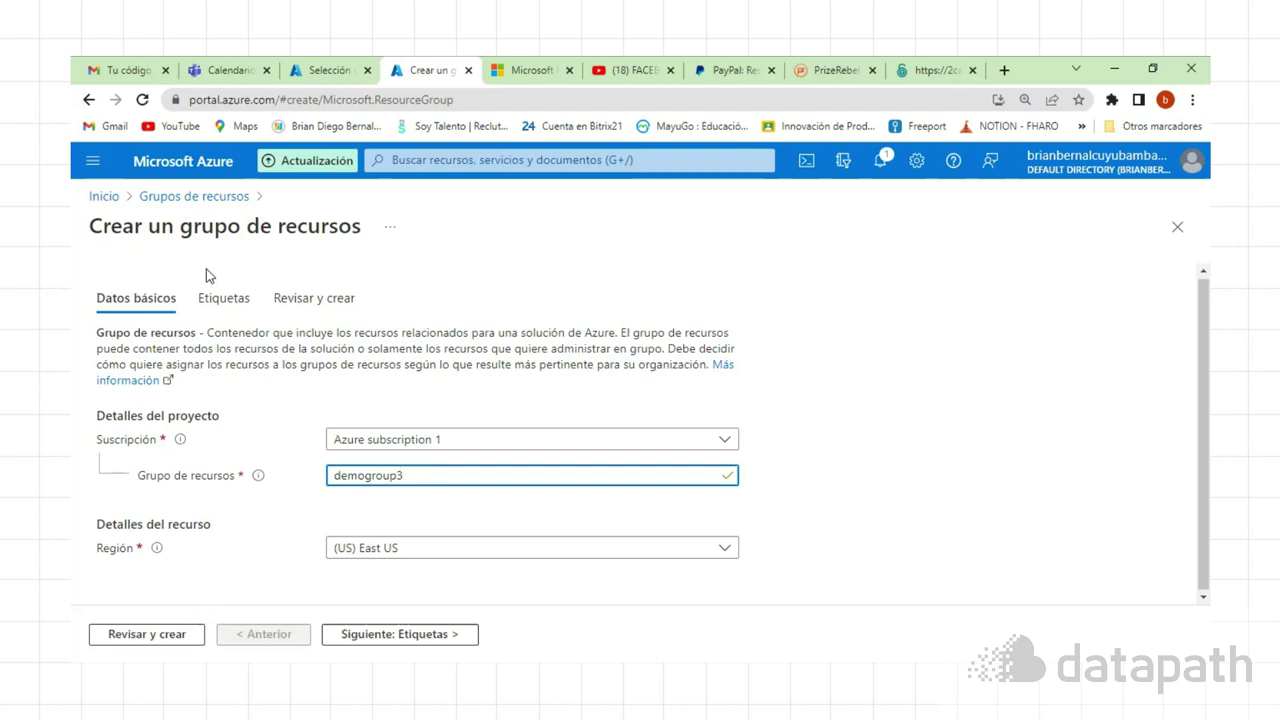
{"action": "left_click", "coordinate": [225, 300]}
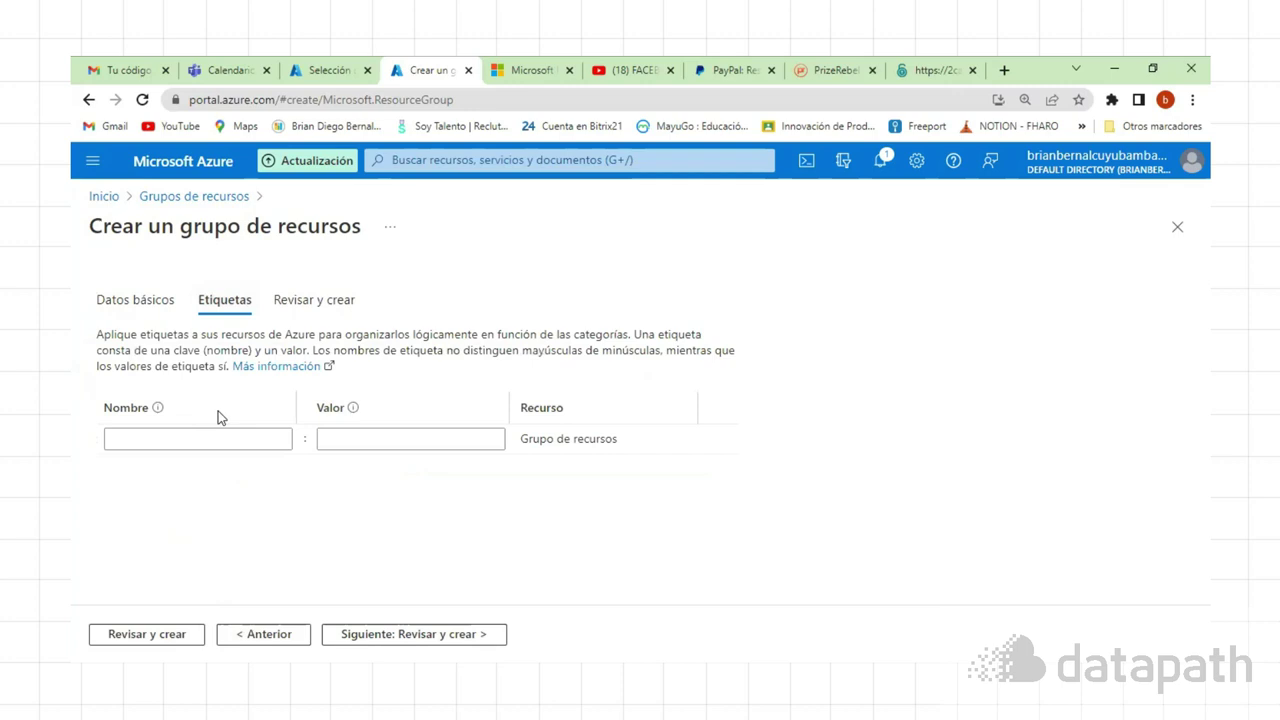
{"action": "left_click", "coordinate": [306, 310]}
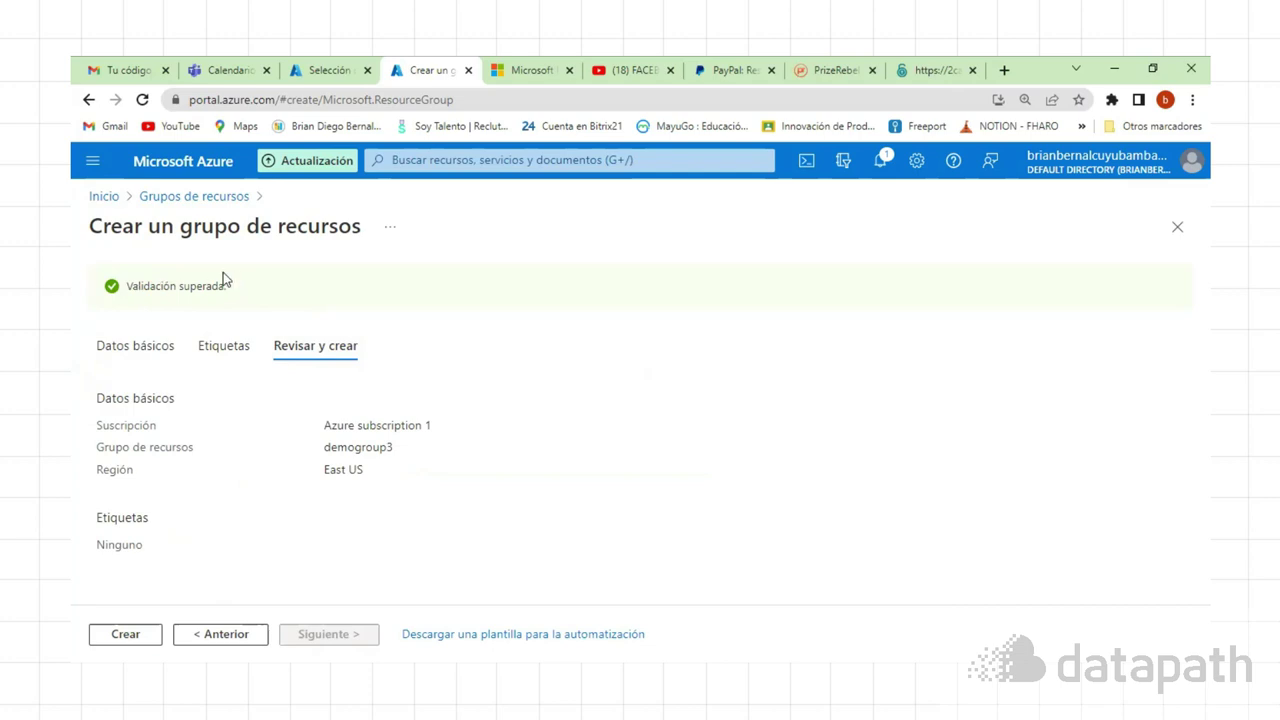
{"action": "left_click", "coordinate": [125, 642]}
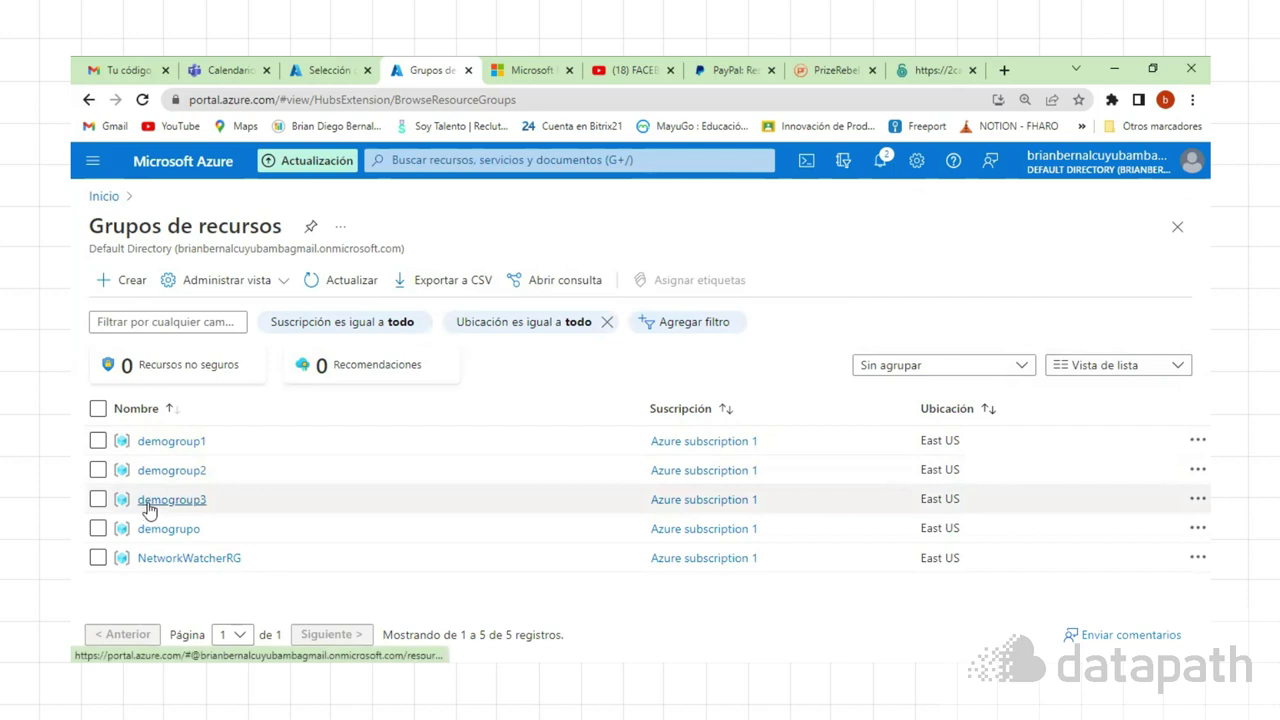
{"action": "mouse_move", "coordinate": [184, 507]}
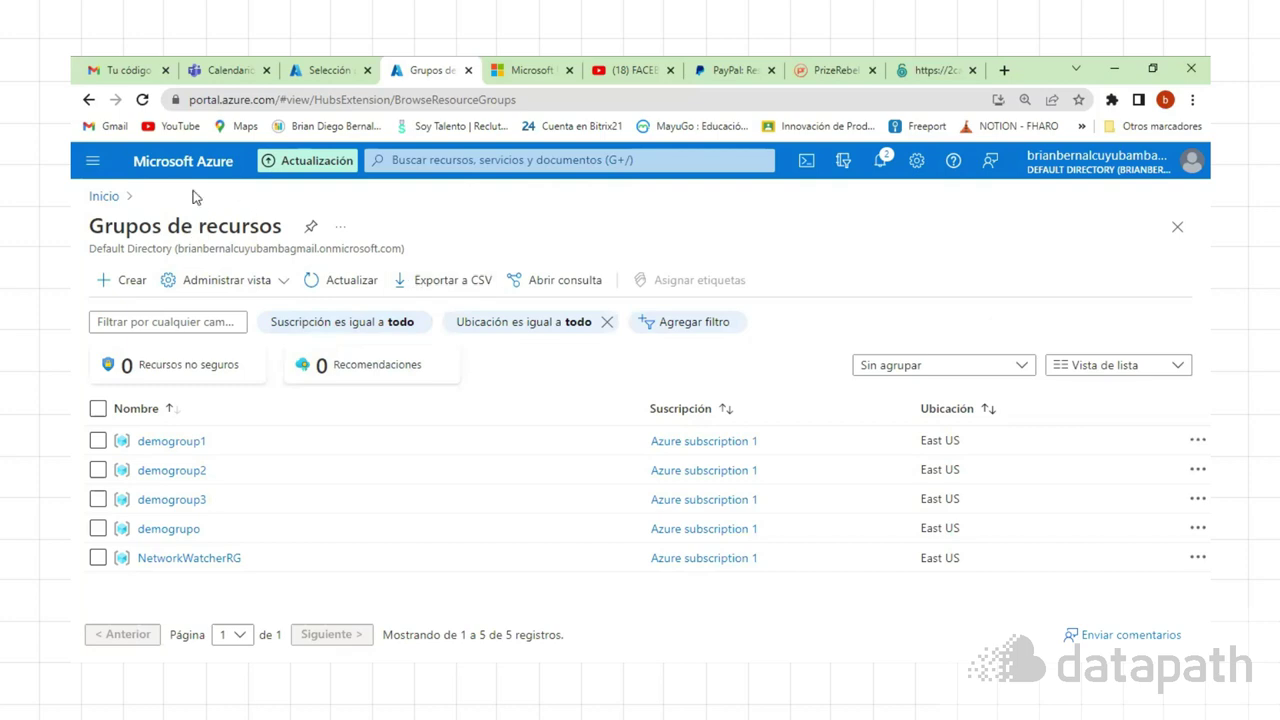
- Open the directory's Usuarios page from the Identidad category of all services
{"action": "left_click", "coordinate": [93, 163]}
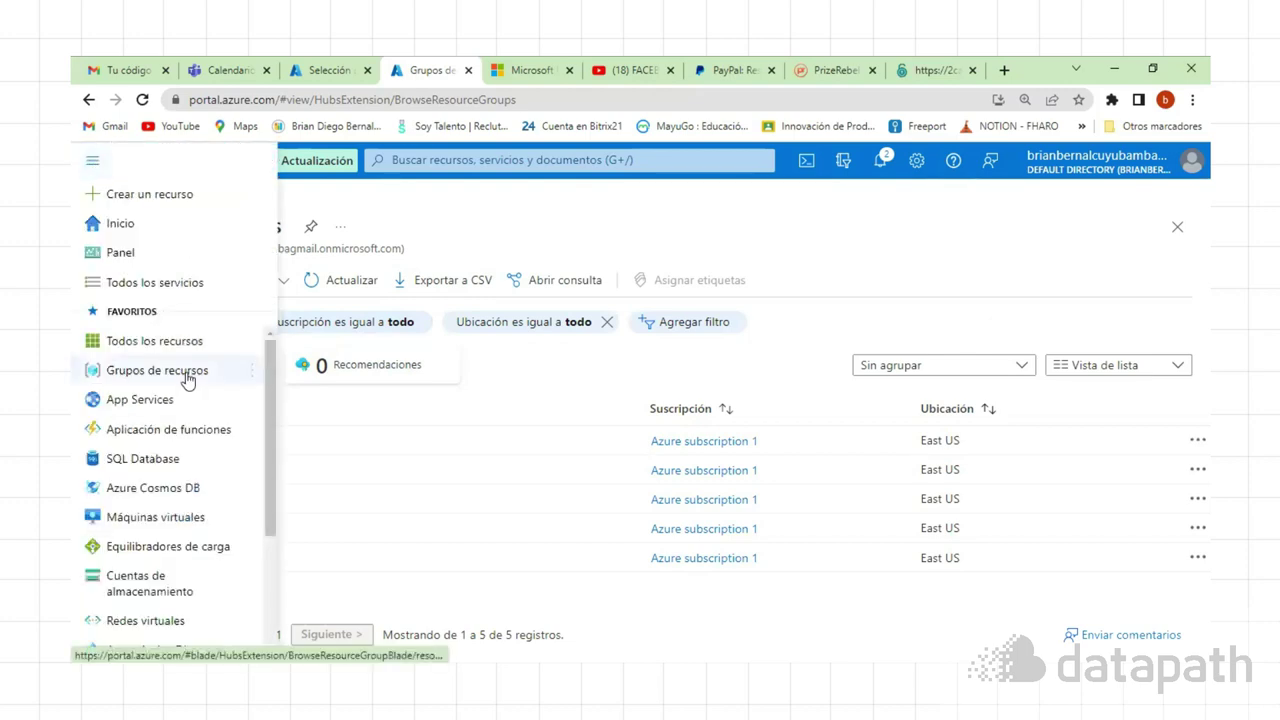
{"action": "left_click", "coordinate": [158, 288]}
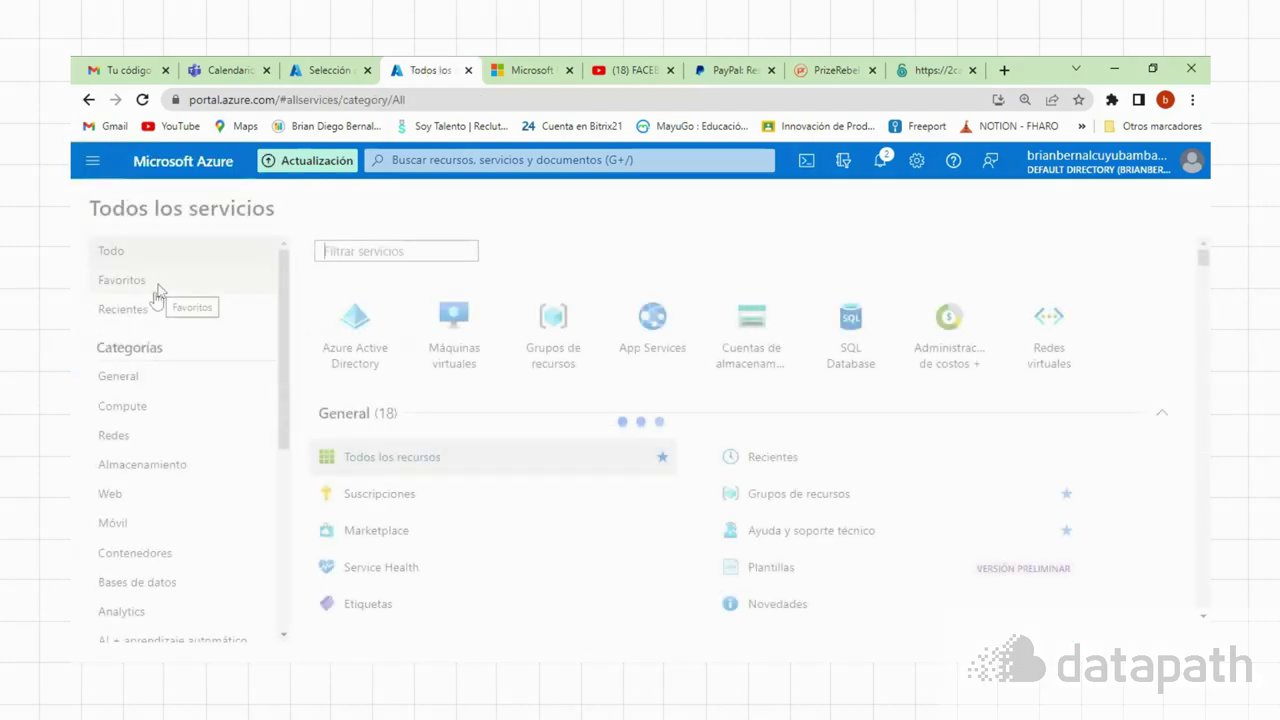
{"action": "scroll", "coordinate": [193, 392], "scroll_direction": "down", "scroll_amount": 1}
{"action": "scroll", "coordinate": [193, 392], "scroll_direction": "down", "scroll_amount": 3}
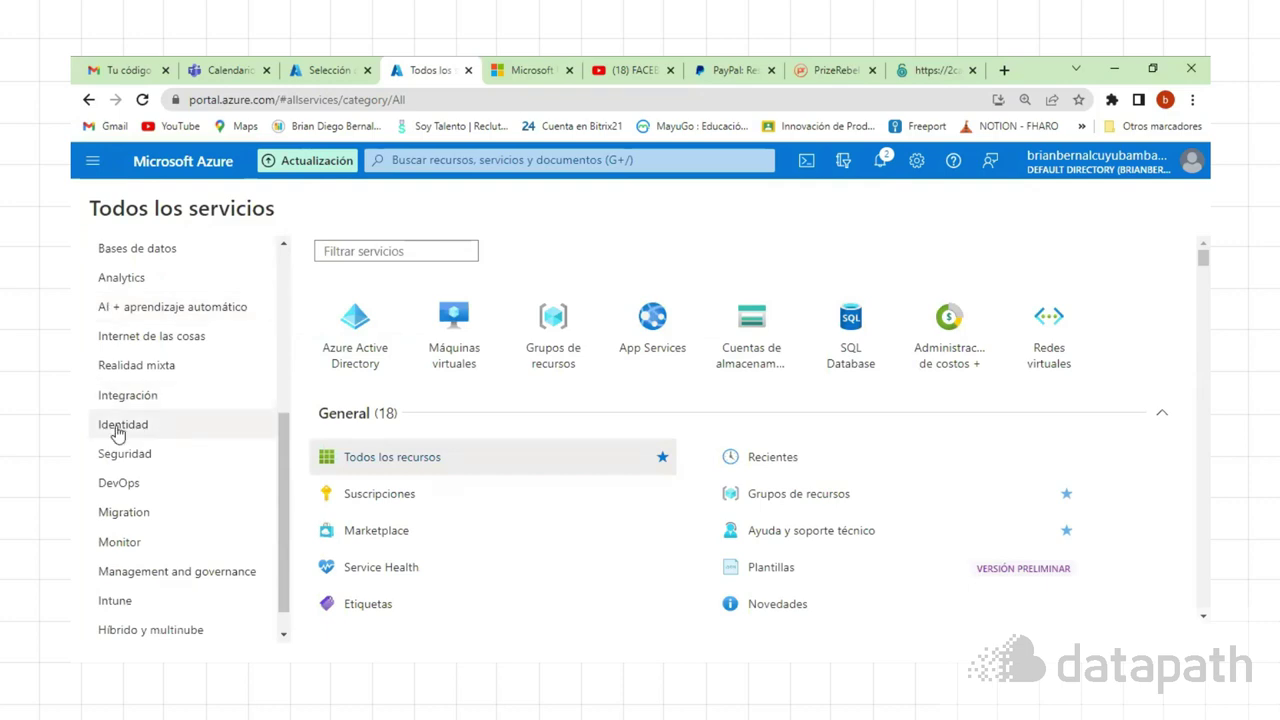
{"action": "left_click", "coordinate": [125, 426]}
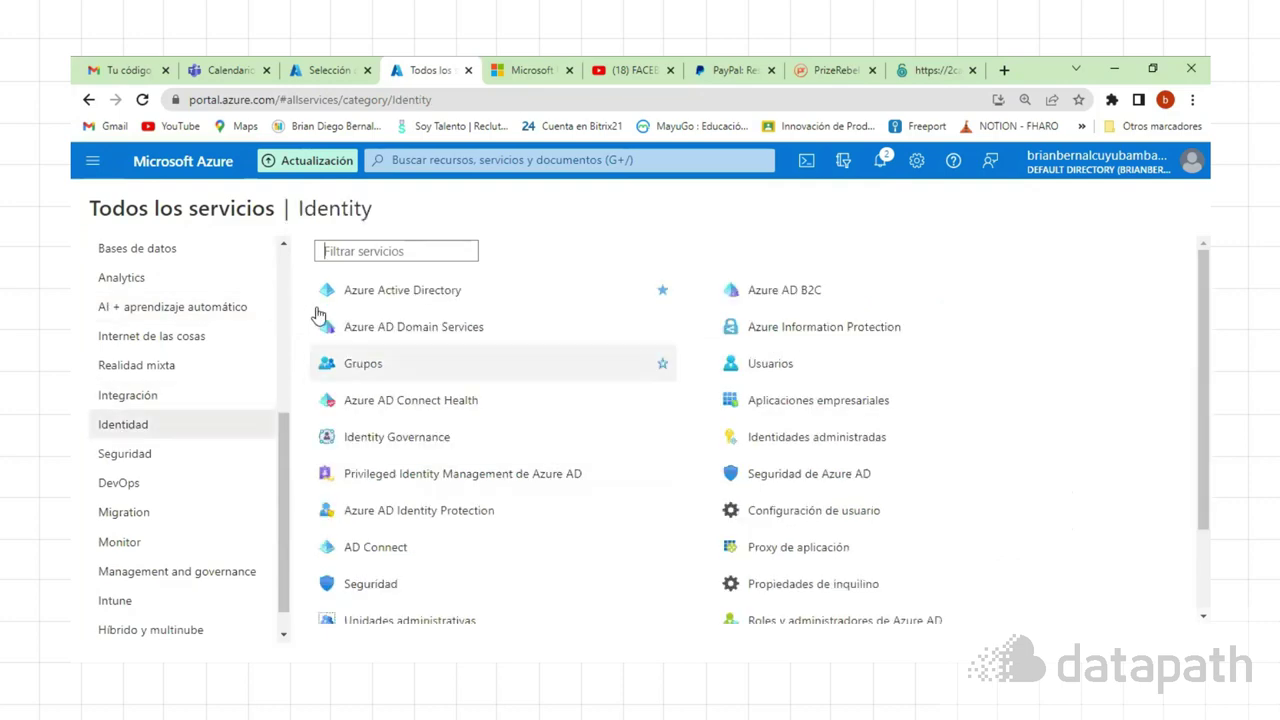
{"action": "left_click", "coordinate": [756, 368]}
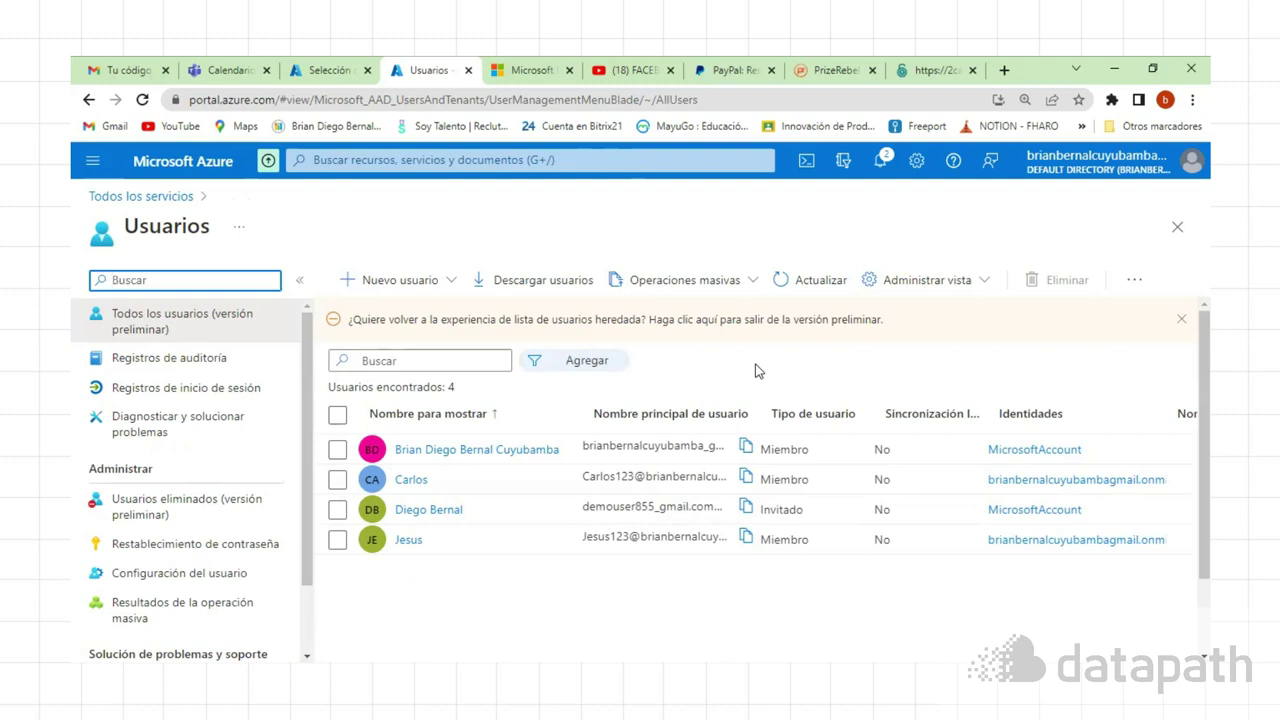
{"action": "left_click", "coordinate": [92, 161]}
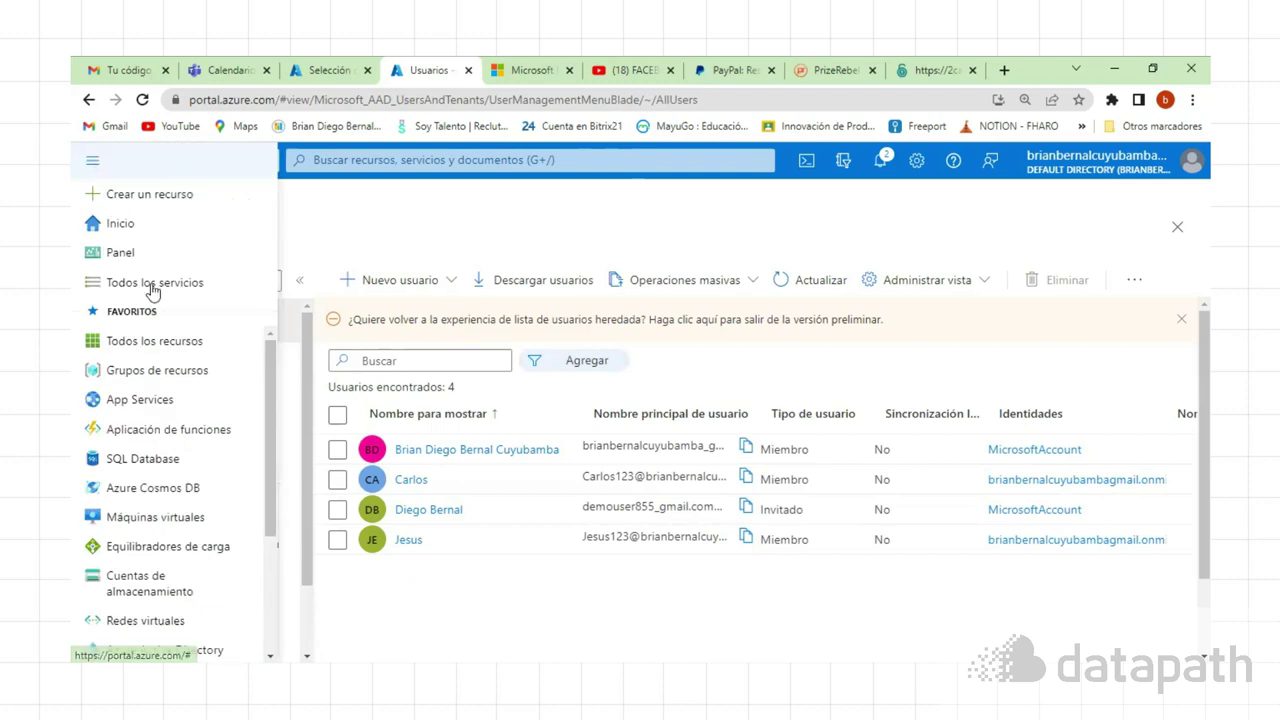
{"action": "left_click", "coordinate": [94, 165]}
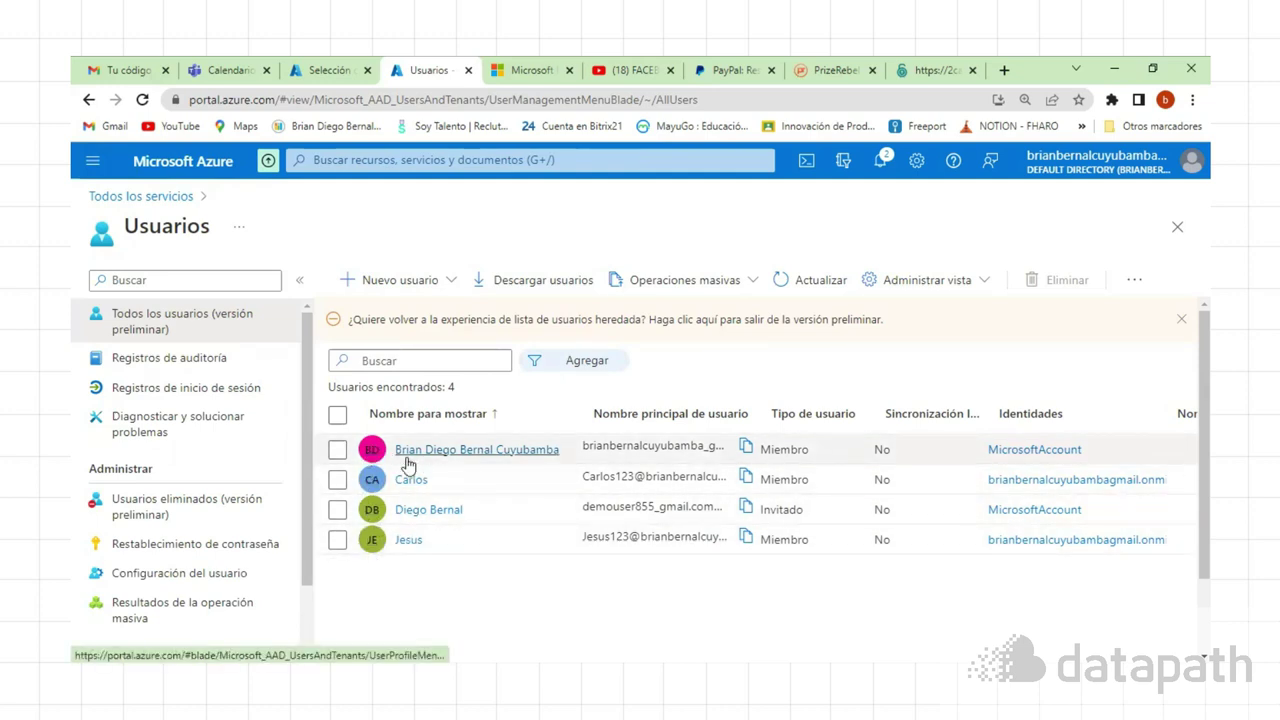
- Start a new internal organization user and fill in the username and display name
{"action": "left_click", "coordinate": [448, 284]}
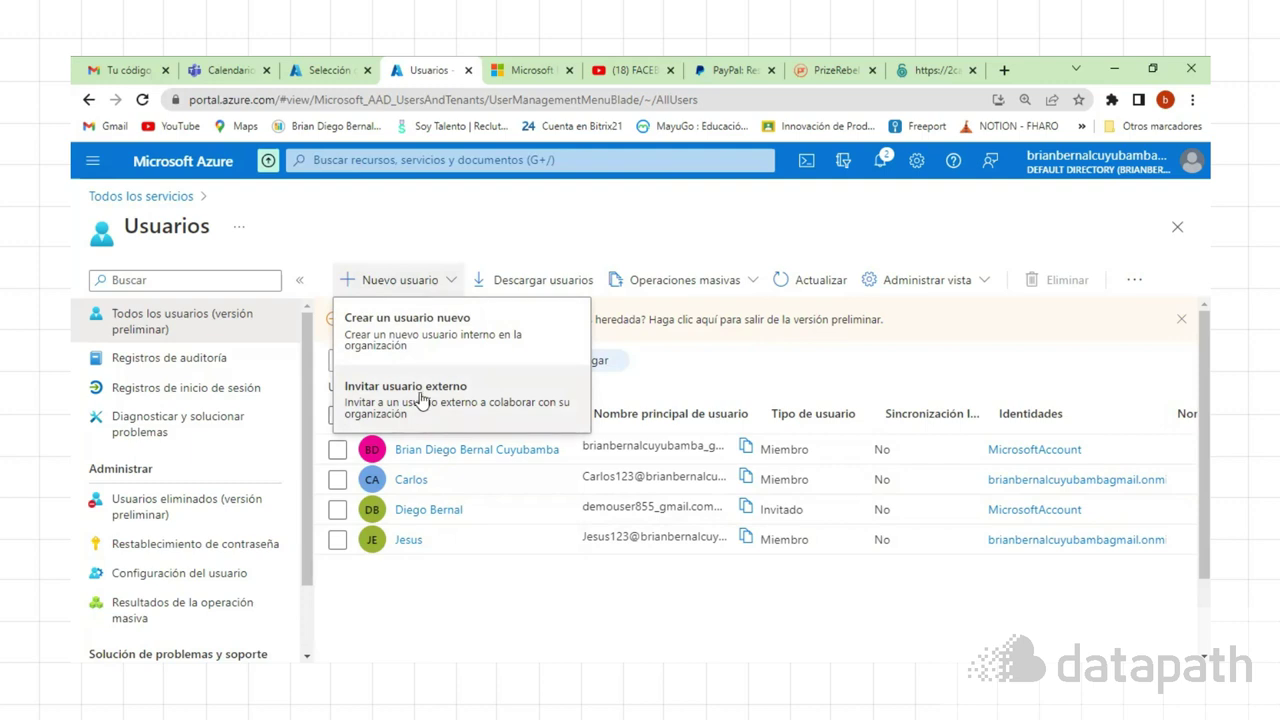
{"action": "left_click", "coordinate": [425, 343]}
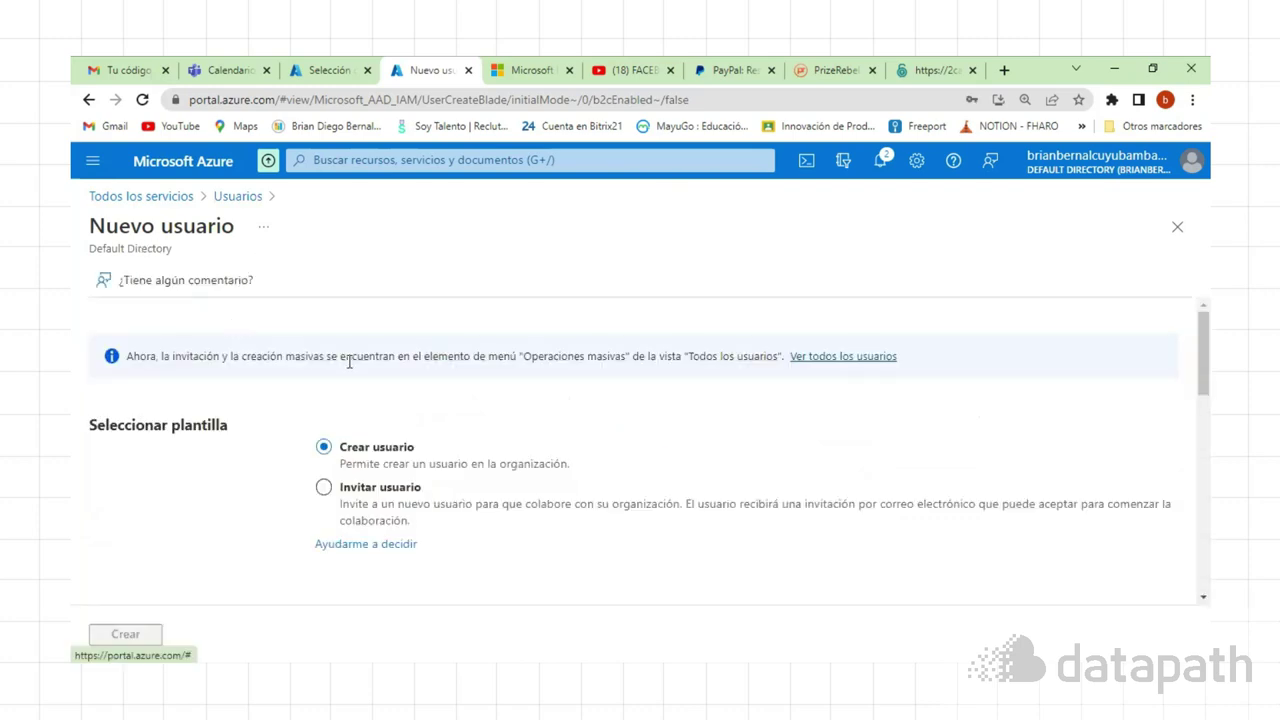
{"action": "scroll", "coordinate": [300, 350], "scroll_direction": "down", "scroll_amount": 2}
{"action": "scroll", "coordinate": [291, 347], "scroll_direction": "up", "scroll_amount": 2}
{"action": "scroll", "coordinate": [318, 429], "scroll_direction": "down", "scroll_amount": 2}
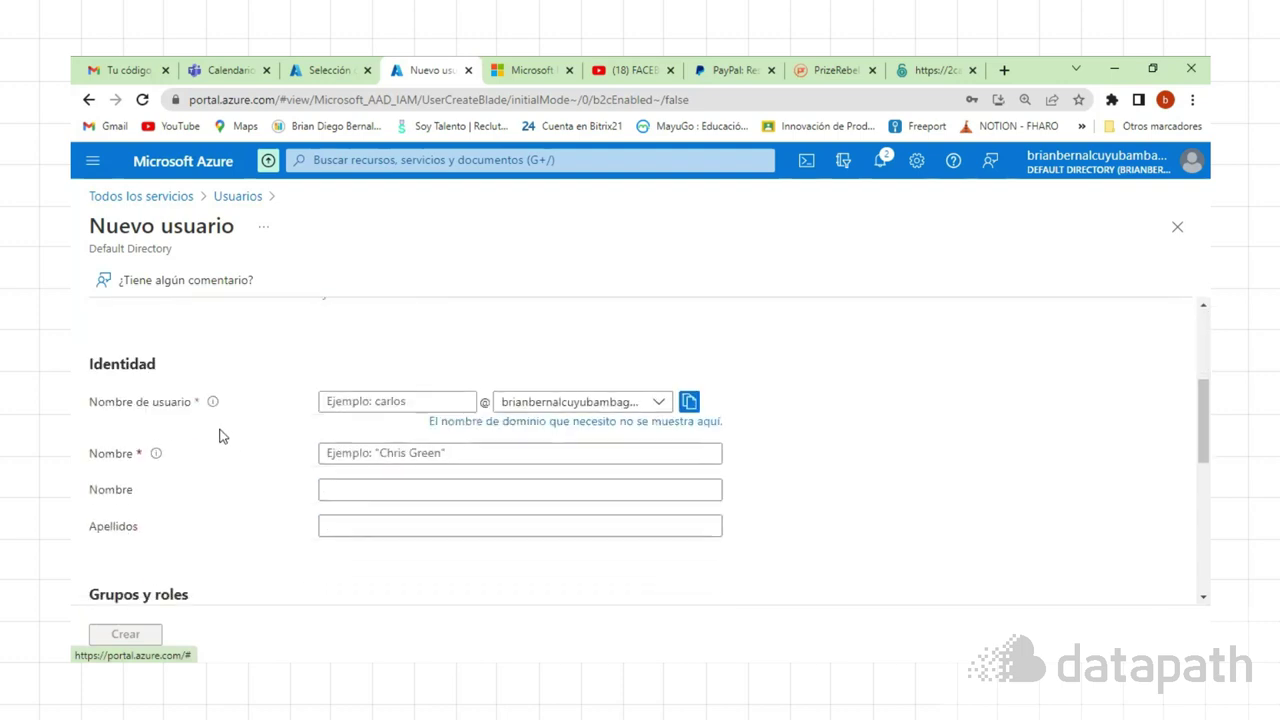
{"action": "left_click", "coordinate": [345, 402]}
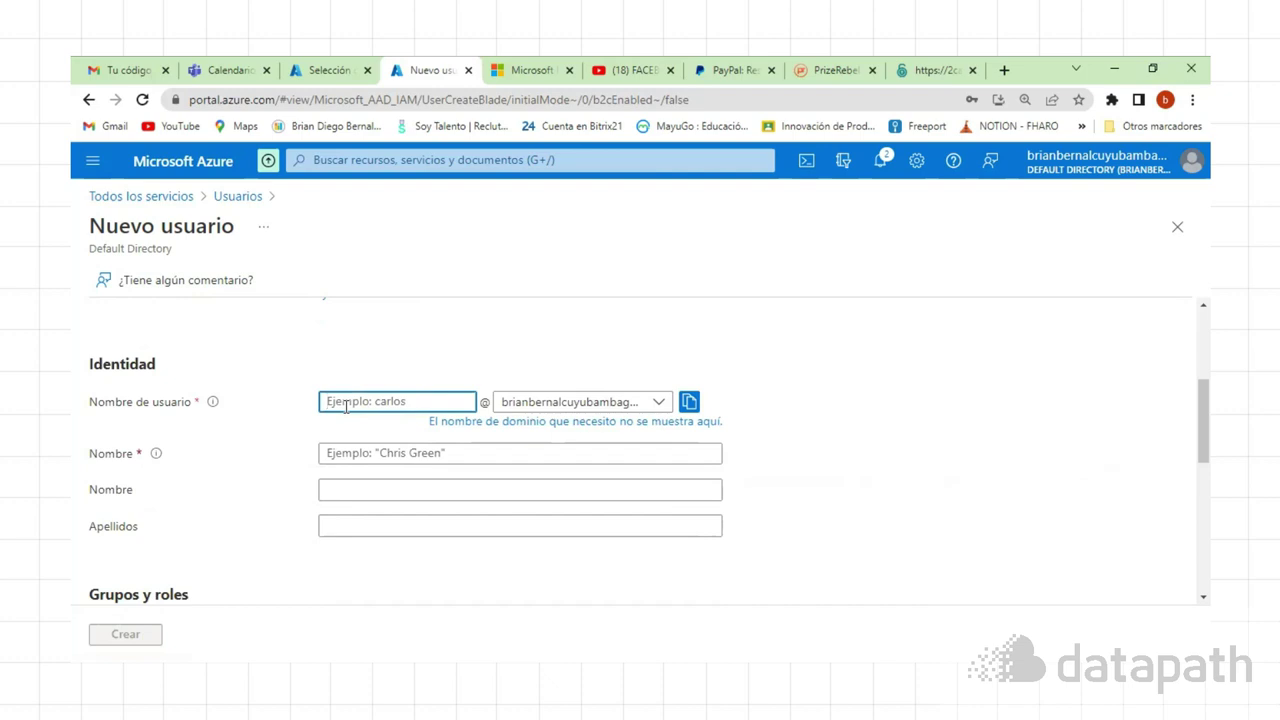
{"action": "type", "text": "Diego123"}
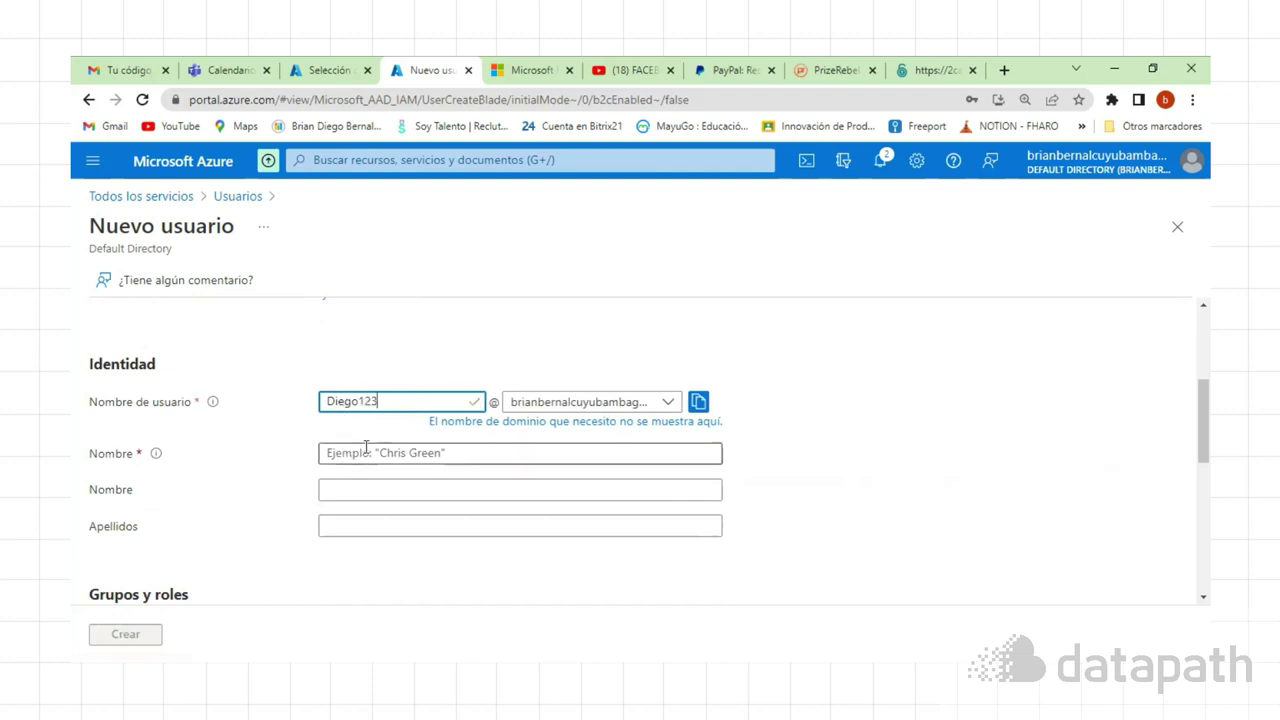
{"action": "left_click", "coordinate": [365, 453]}
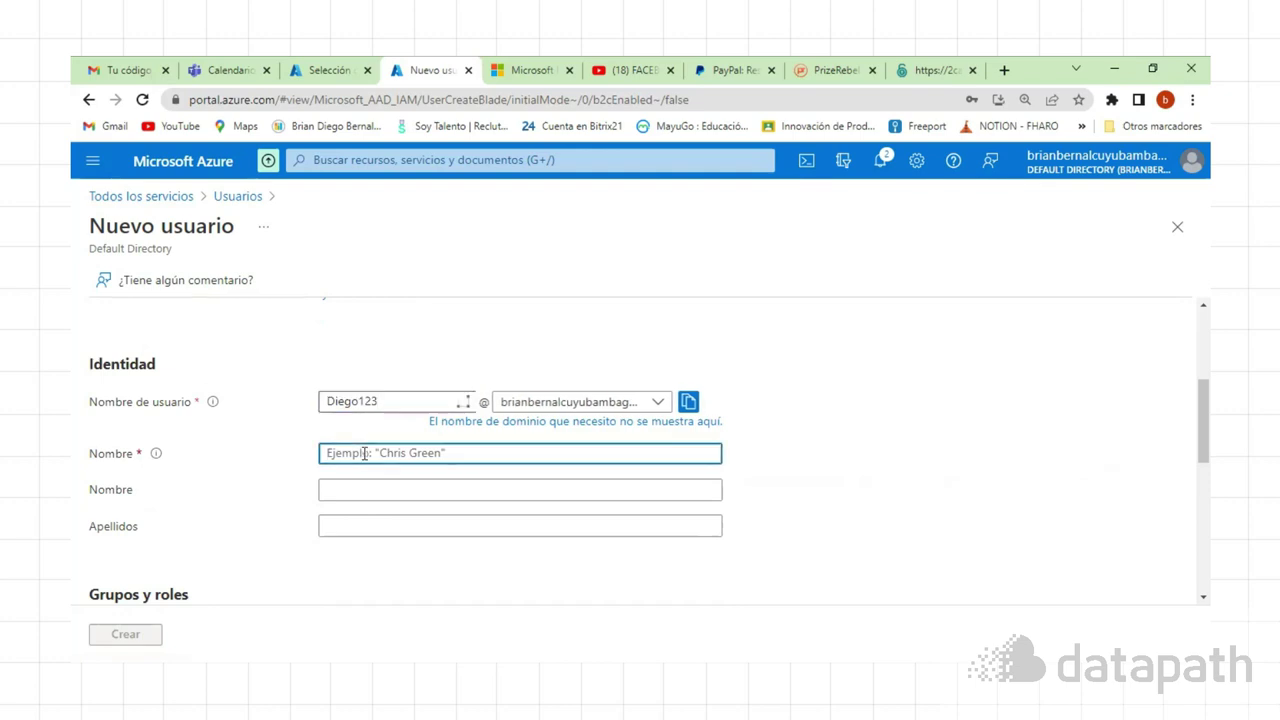
{"action": "type", "text": "Diego"}
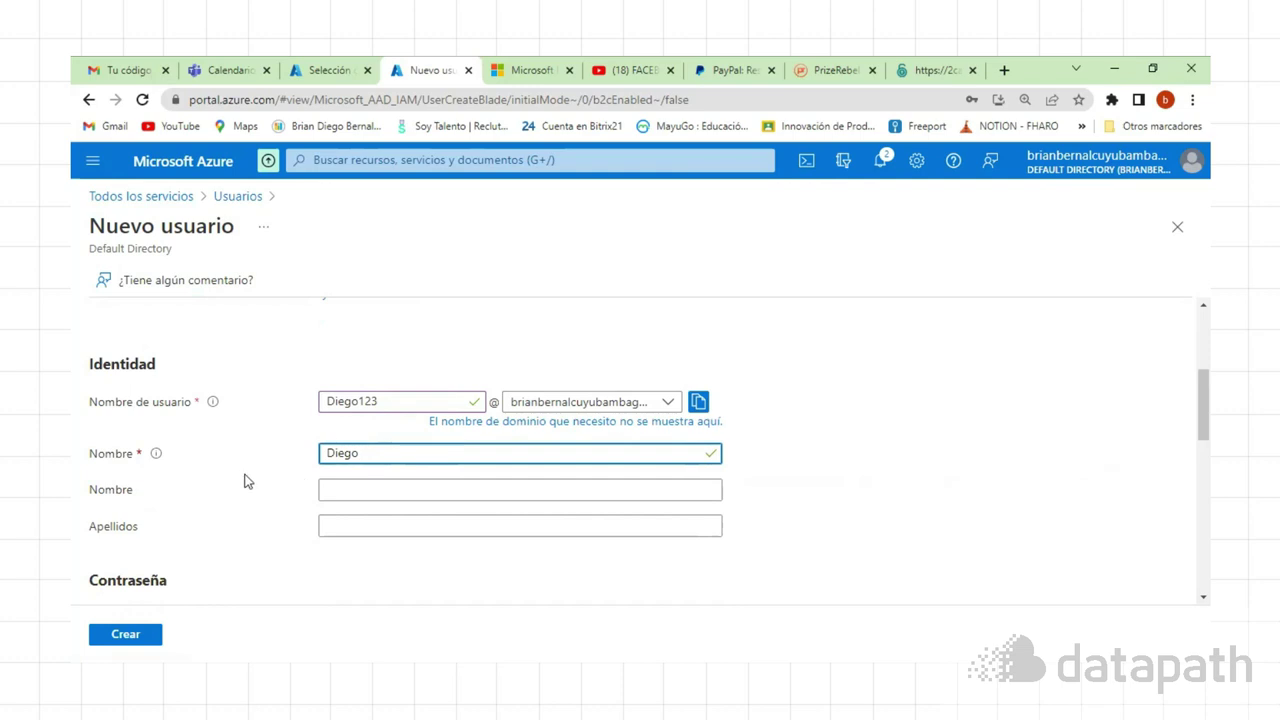
- Review the new user form's password options and its groups and roles settings
{"action": "scroll", "coordinate": [223, 477], "scroll_direction": "down", "scroll_amount": 1}
{"action": "scroll", "coordinate": [215, 500], "scroll_direction": "down", "scroll_amount": 1}
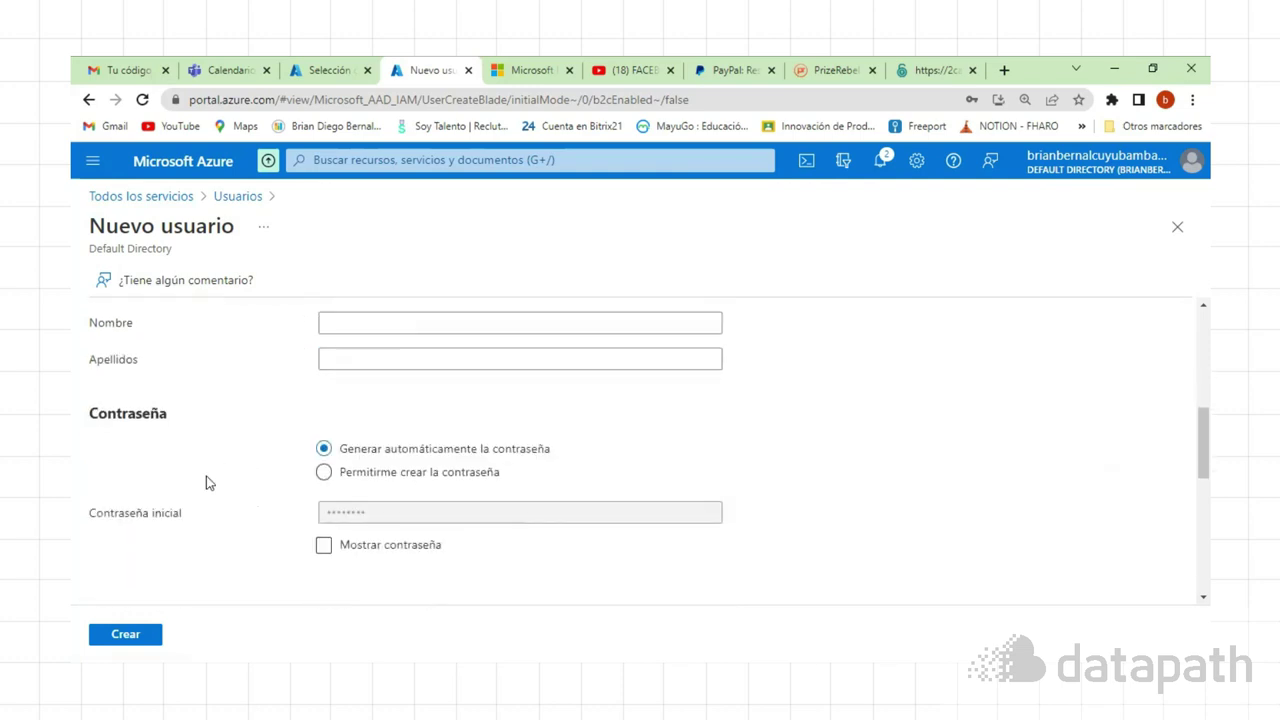
{"action": "scroll", "coordinate": [280, 502], "scroll_direction": "down", "scroll_amount": 1}
{"action": "scroll", "coordinate": [280, 500], "scroll_direction": "down", "scroll_amount": 2}
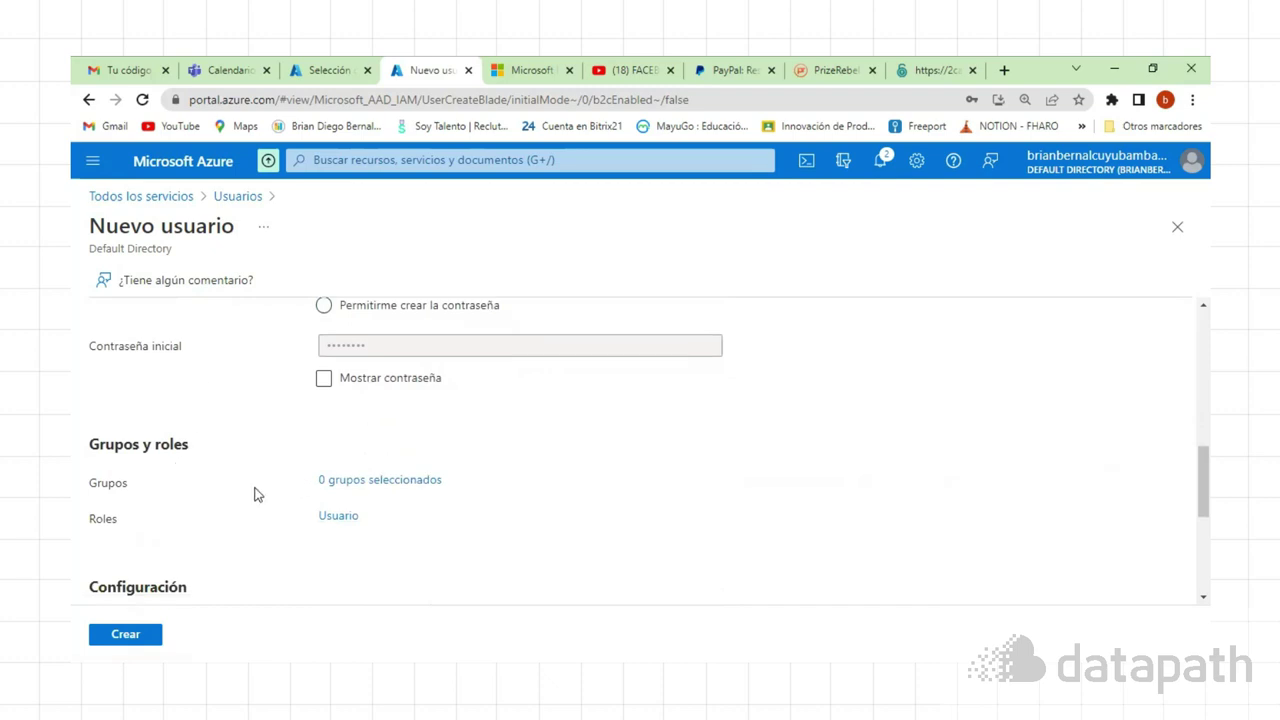
{"action": "scroll", "coordinate": [280, 494], "scroll_direction": "down", "scroll_amount": 1}
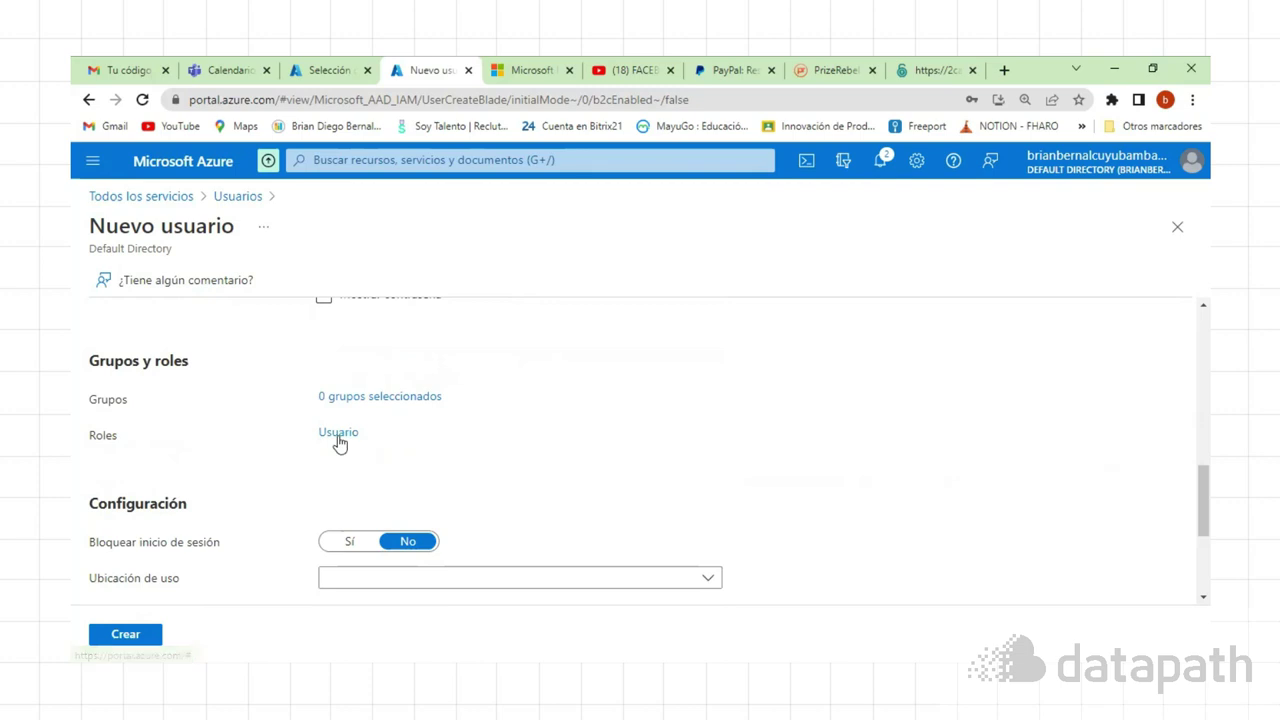
{"action": "left_click", "coordinate": [337, 436]}
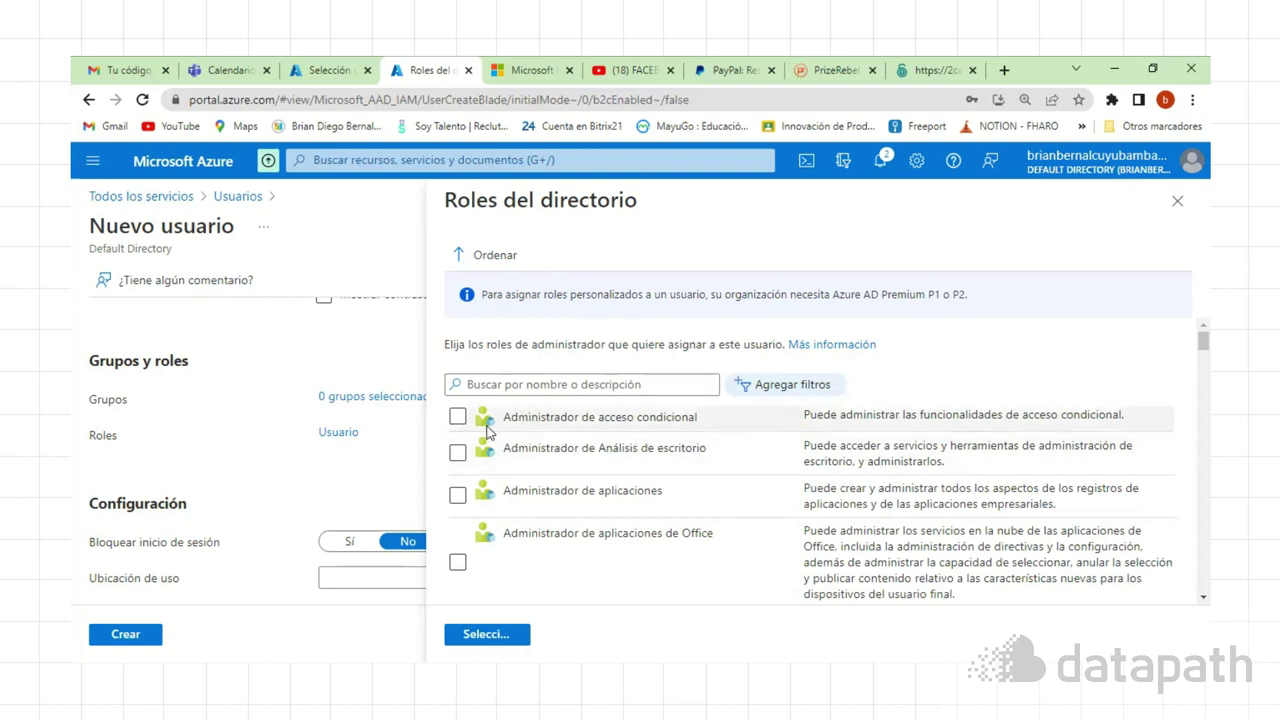
{"action": "left_click", "coordinate": [457, 418]}
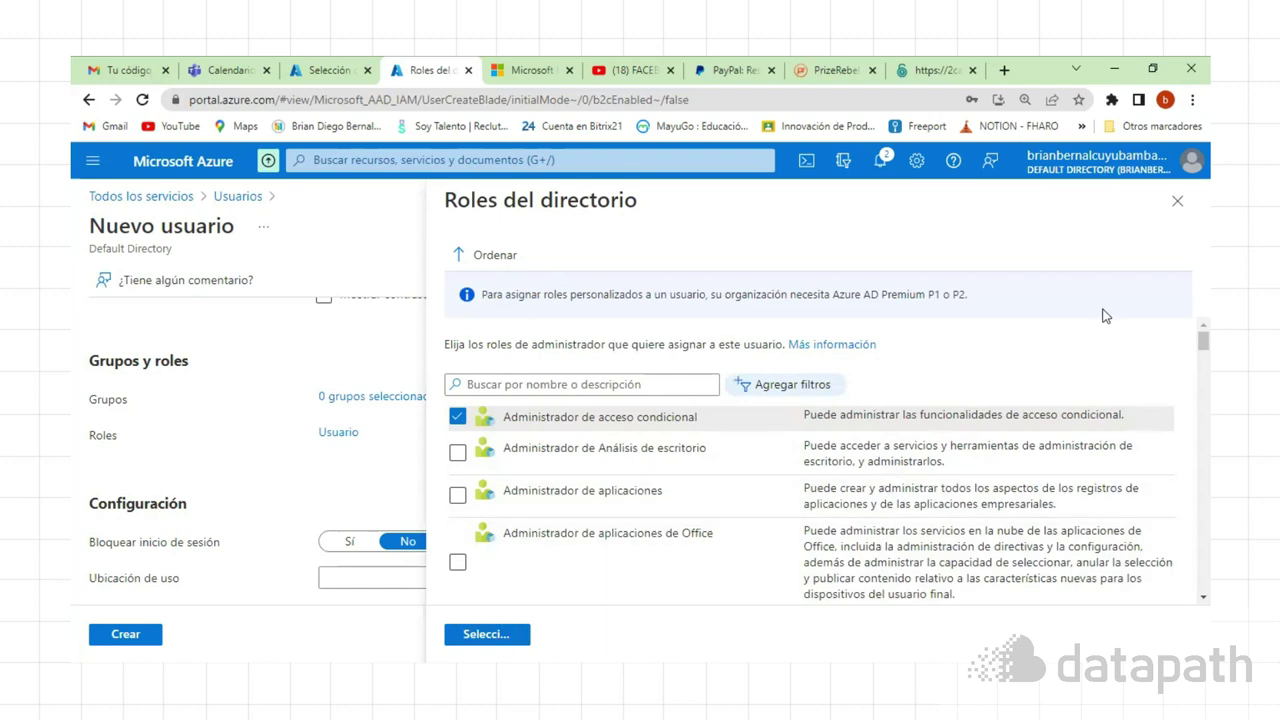
{"action": "left_click", "coordinate": [1177, 201]}
- Set the new user's job title (Puesto) to Analista, leave the remaining work details empty, and create the user
{"action": "scroll", "coordinate": [465, 464], "scroll_direction": "down", "scroll_amount": 1}
{"action": "scroll", "coordinate": [329, 400], "scroll_direction": "up", "scroll_amount": 1}
{"action": "scroll", "coordinate": [320, 414], "scroll_direction": "down", "scroll_amount": 1}
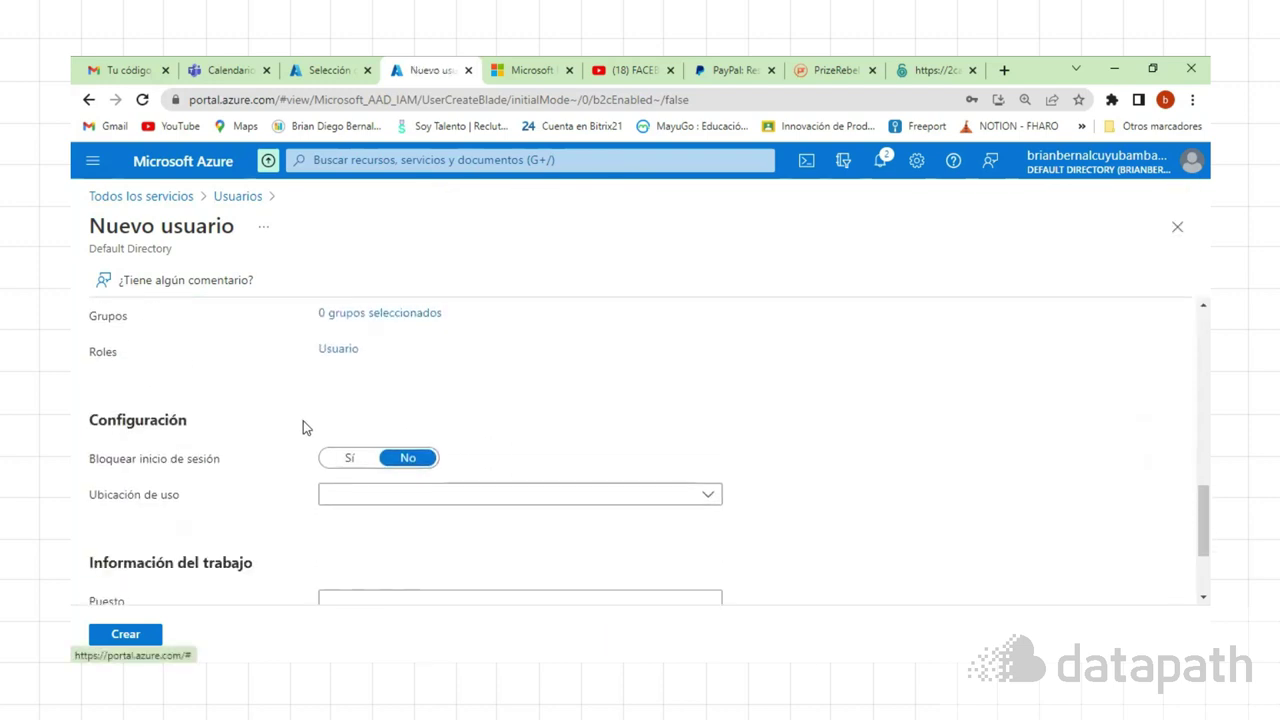
{"action": "scroll", "coordinate": [430, 385], "scroll_direction": "up", "scroll_amount": 1}
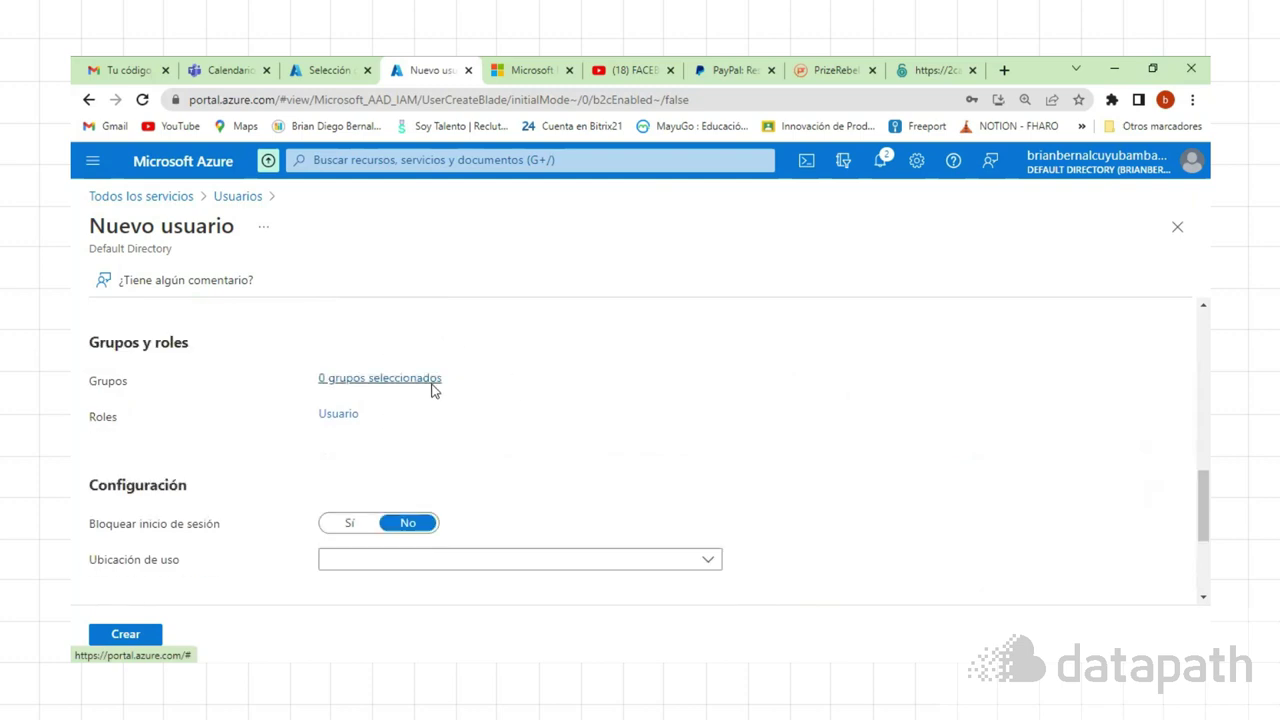
{"action": "scroll", "coordinate": [290, 492], "scroll_direction": "down", "scroll_amount": 2}
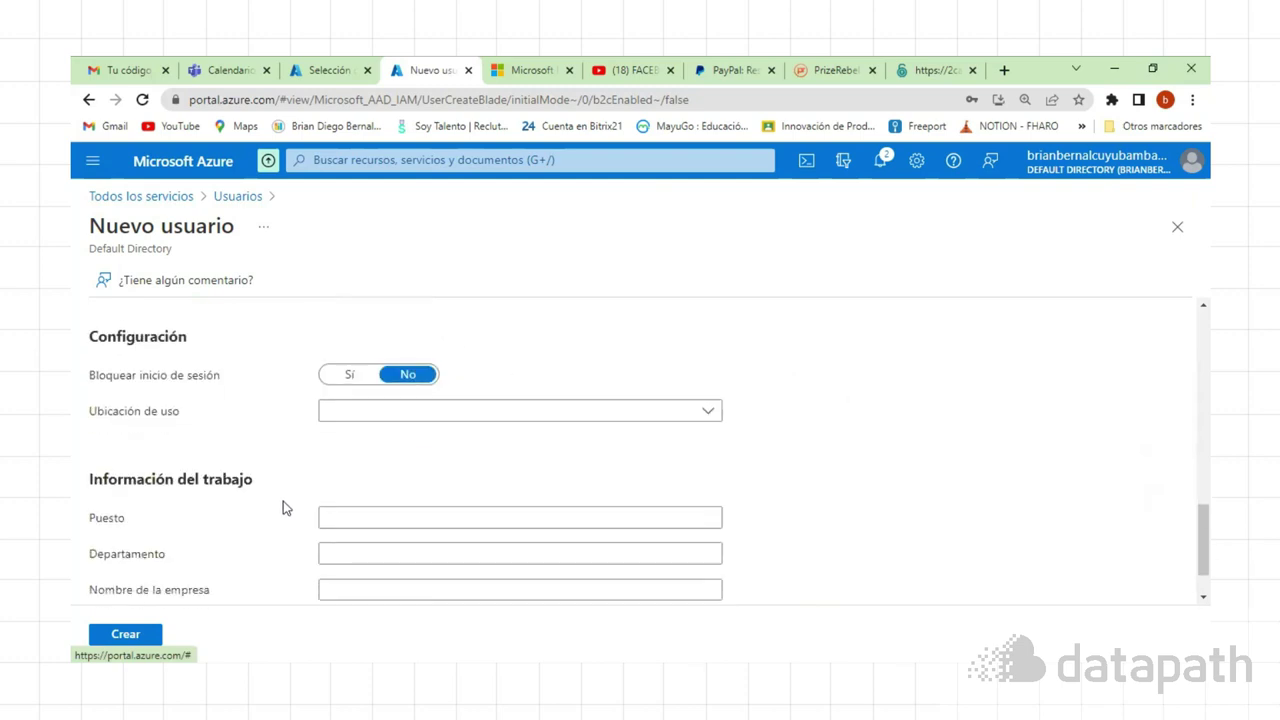
{"action": "left_click", "coordinate": [337, 516]}
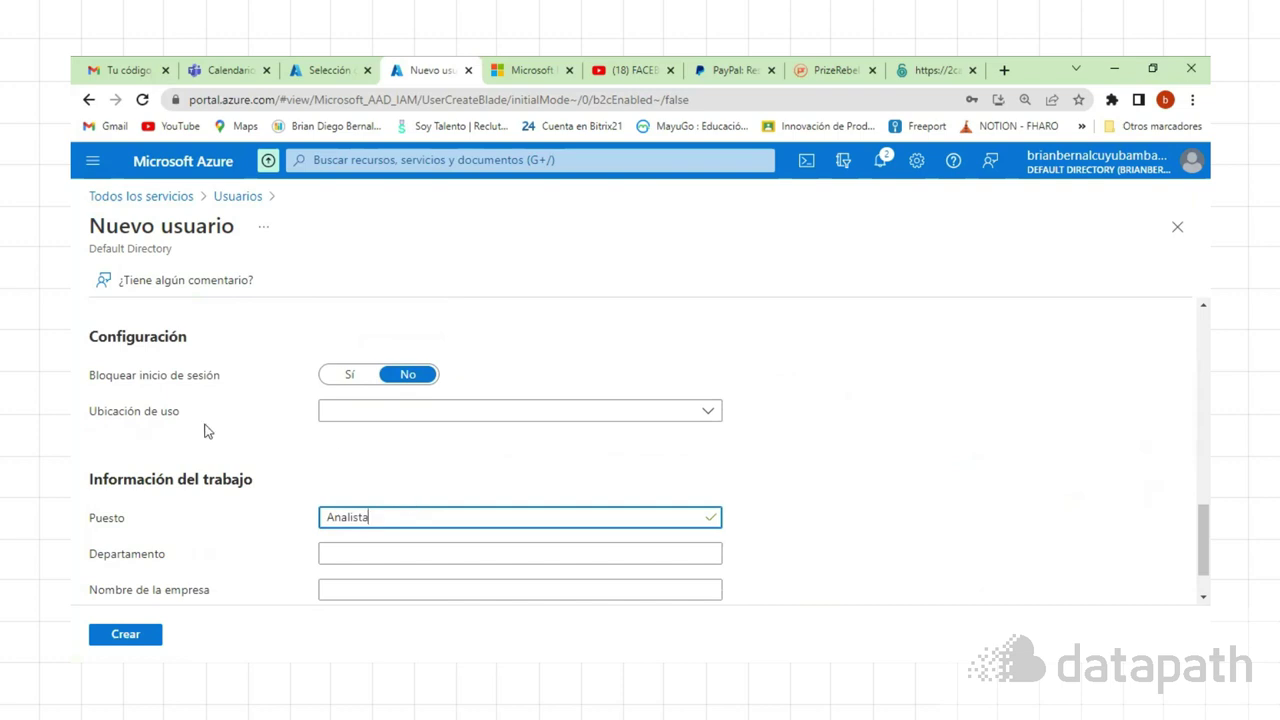
{"action": "scroll", "coordinate": [213, 500], "scroll_direction": "down", "scroll_amount": 1}
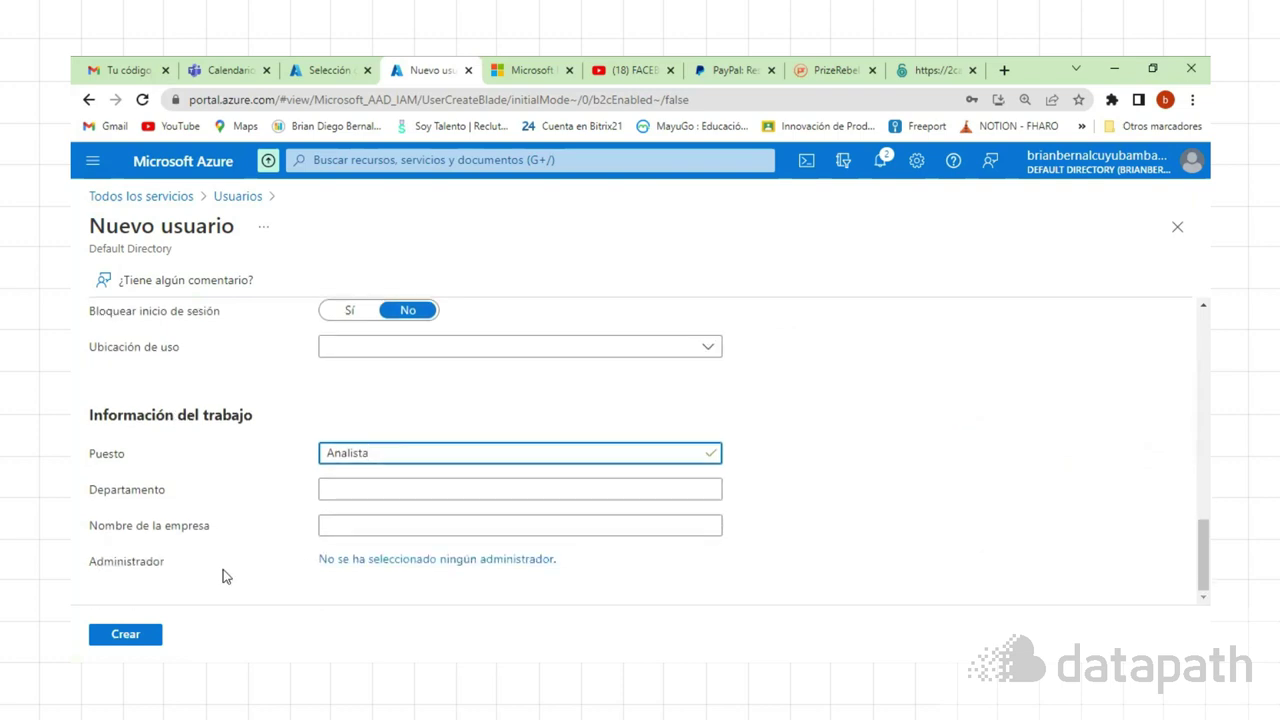
{"action": "left_click", "coordinate": [136, 645]}
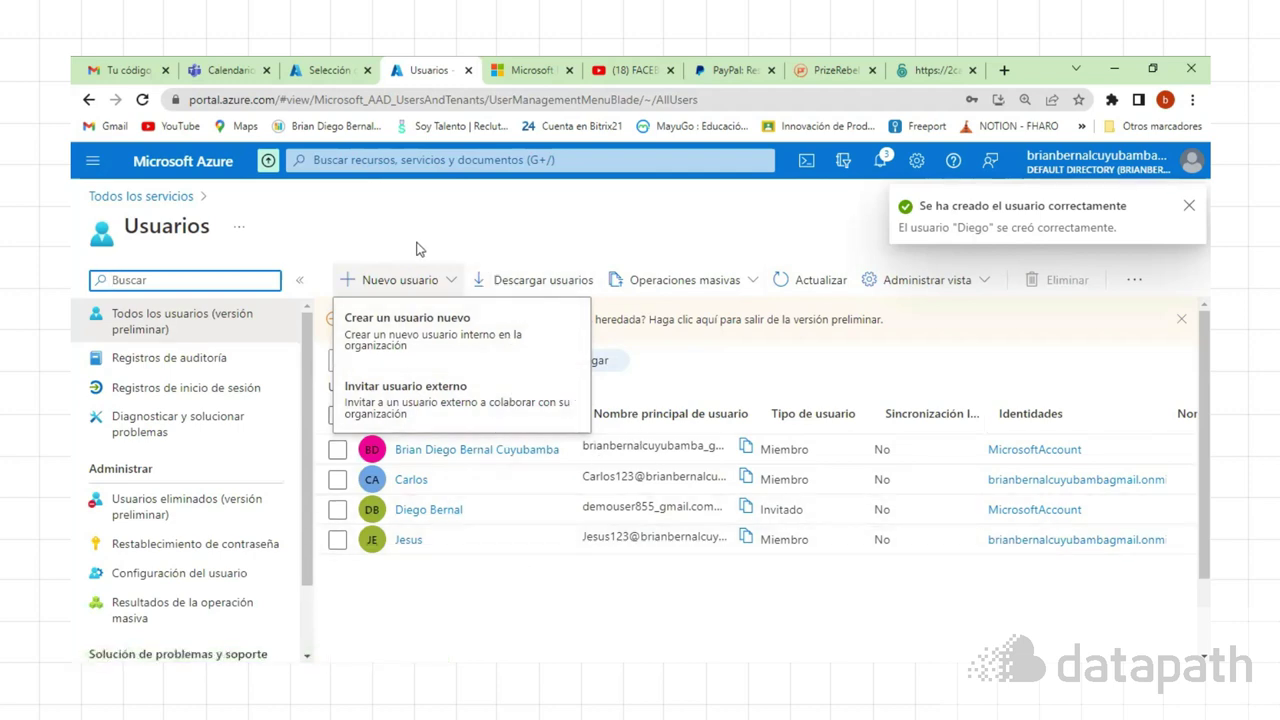
- Reload the Usuarios page, check the list for the newly created user, and view the options for adding users
{"action": "left_click", "coordinate": [449, 280]}
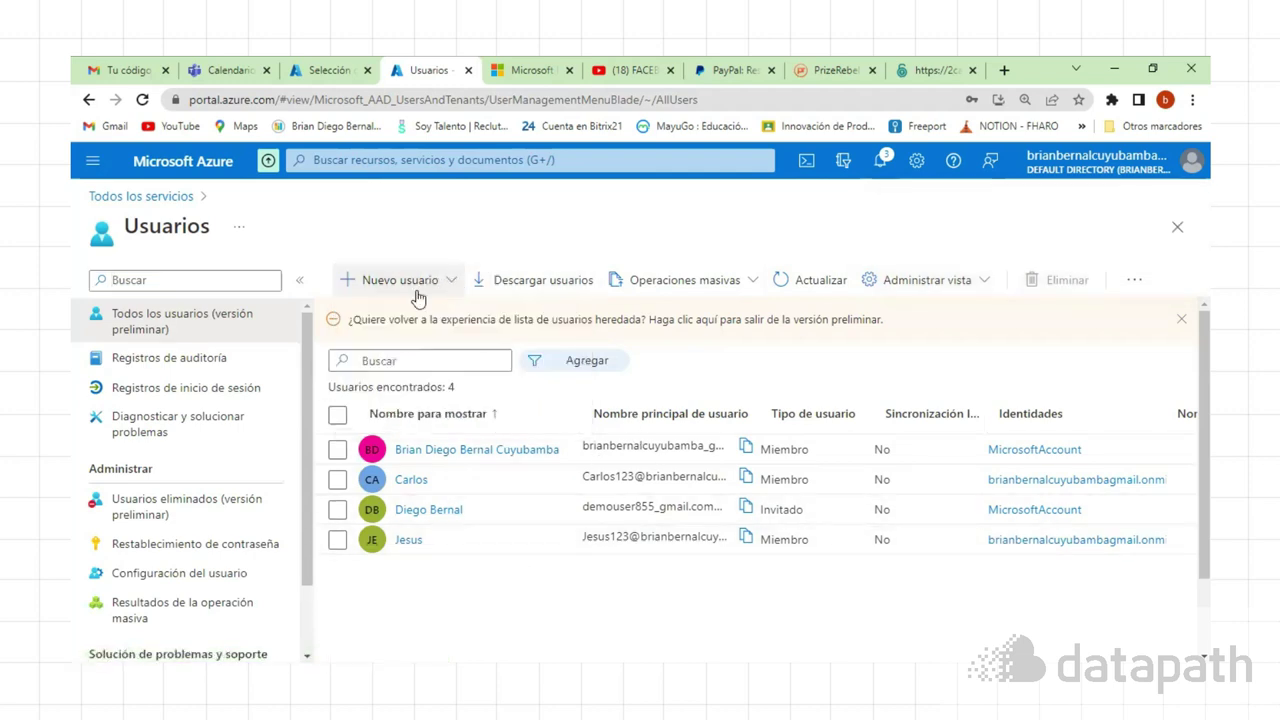
{"action": "left_click", "coordinate": [143, 100]}
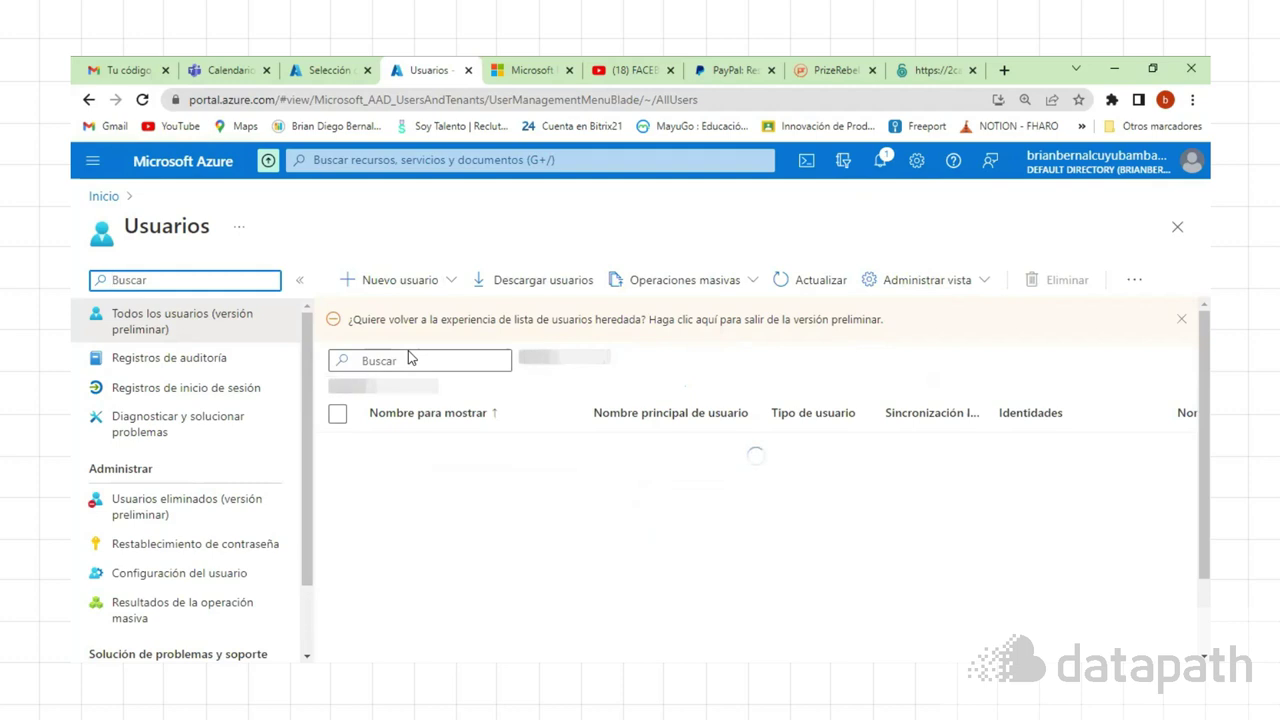
{"action": "scroll", "coordinate": [450, 420], "scroll_direction": "down", "scroll_amount": 1}
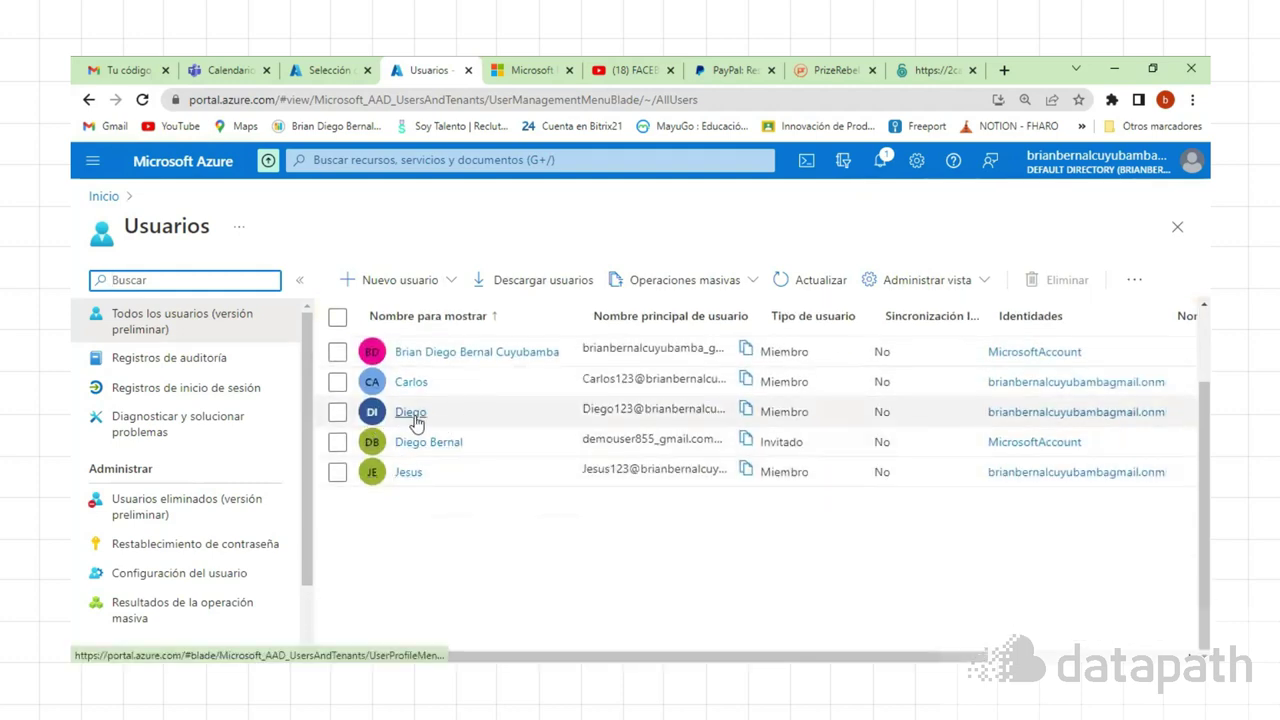
{"action": "scroll", "coordinate": [422, 430], "scroll_direction": "up", "scroll_amount": 1}
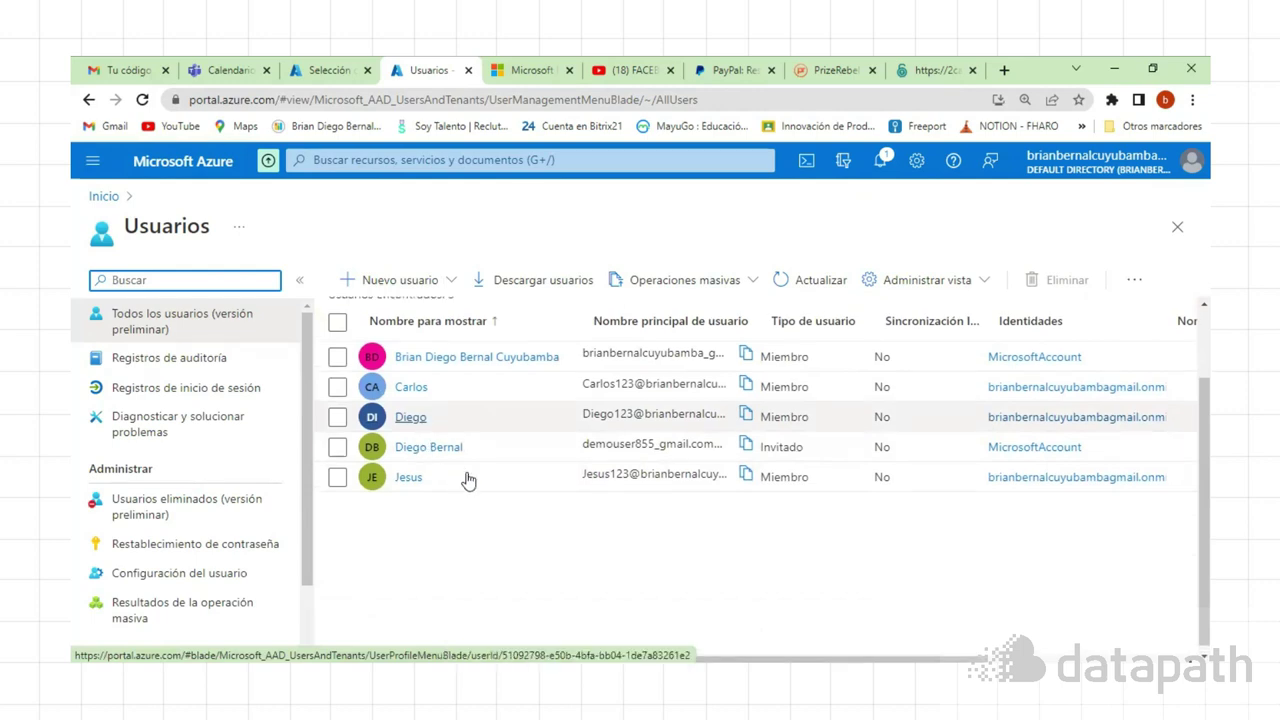
{"action": "scroll", "coordinate": [468, 479], "scroll_direction": "up", "scroll_amount": 1}
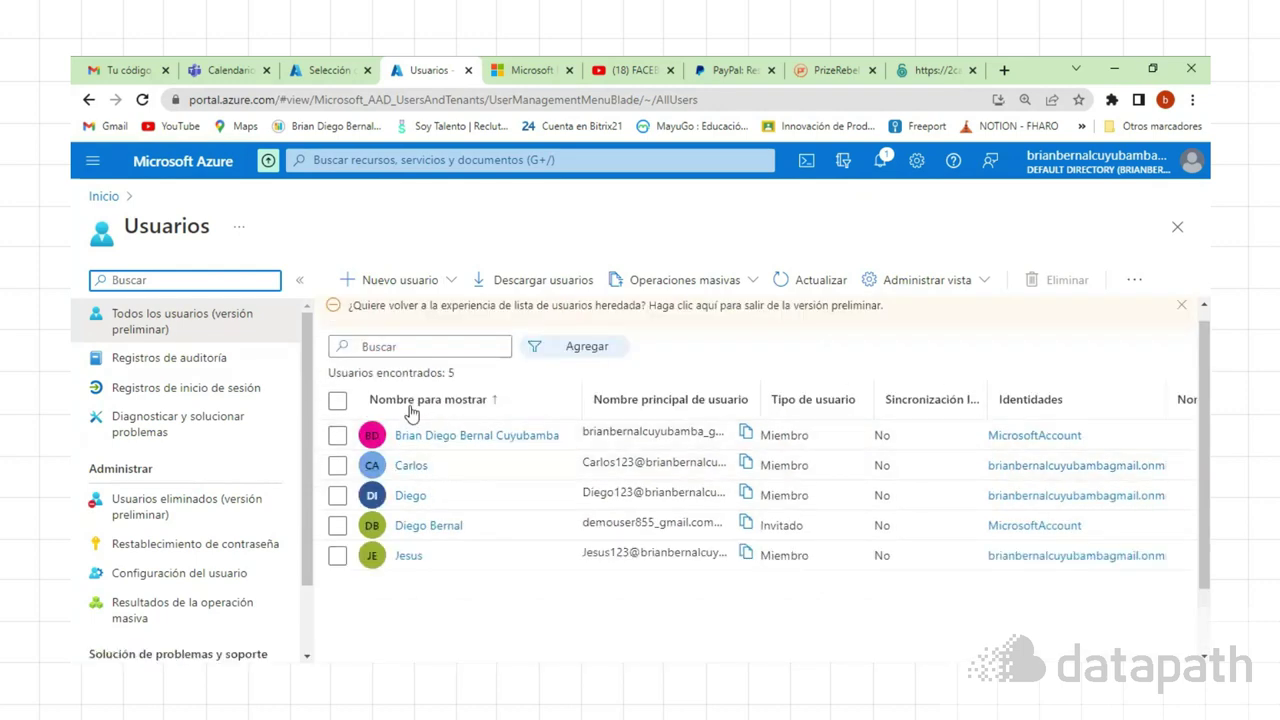
{"action": "left_click", "coordinate": [452, 282]}
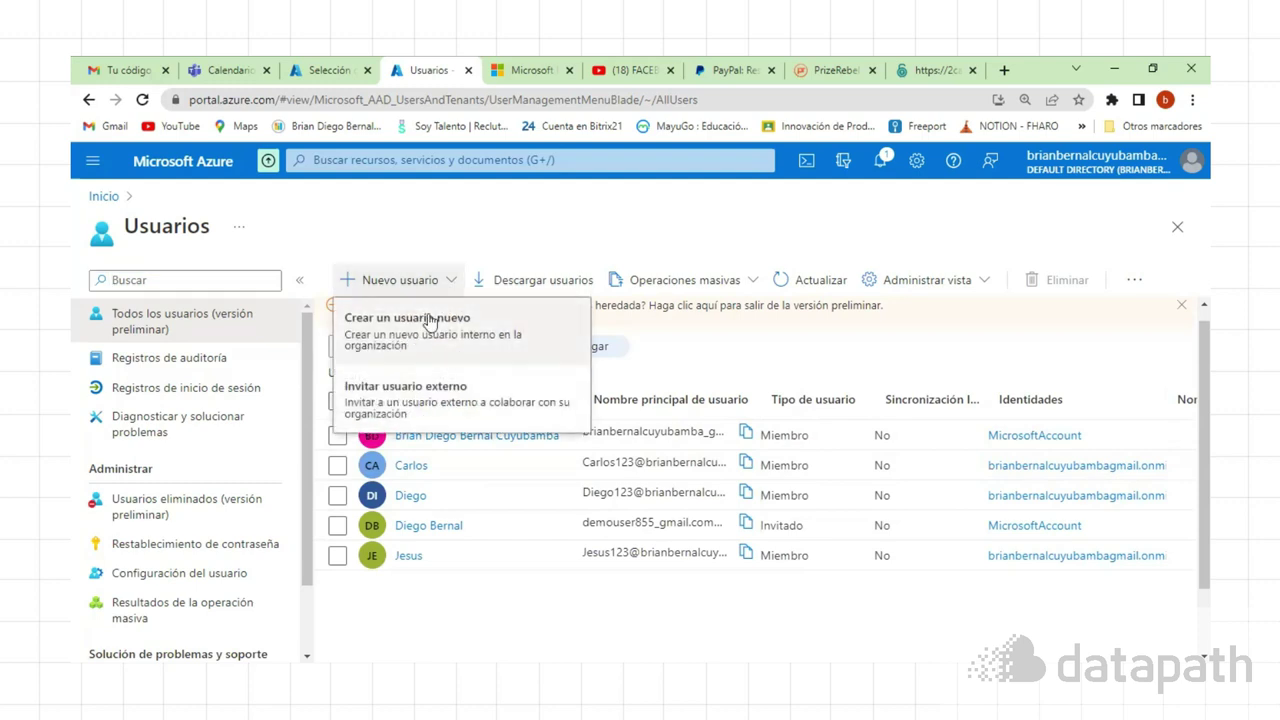
{"action": "left_click", "coordinate": [449, 281]}
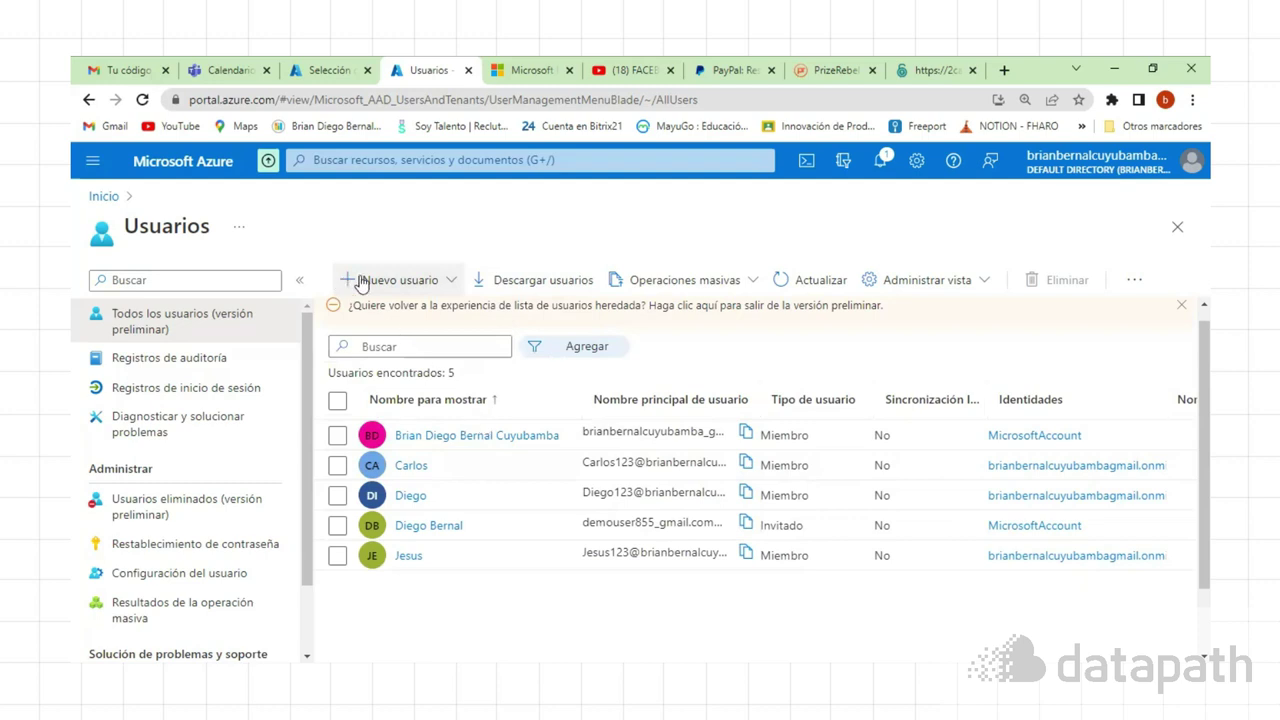
- Open Roles y administradores de Azure AD from the Identidad category of all services and review the administrative roles
{"action": "left_click", "coordinate": [95, 170]}
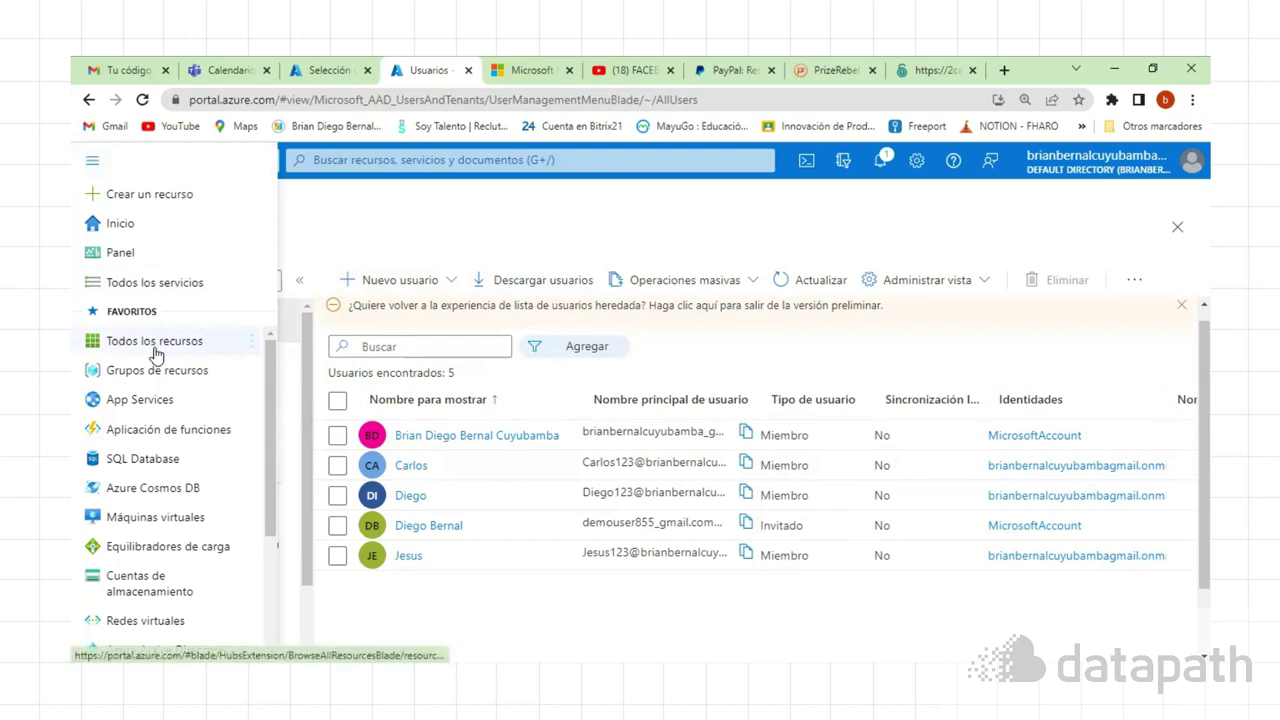
{"action": "left_click", "coordinate": [137, 285]}
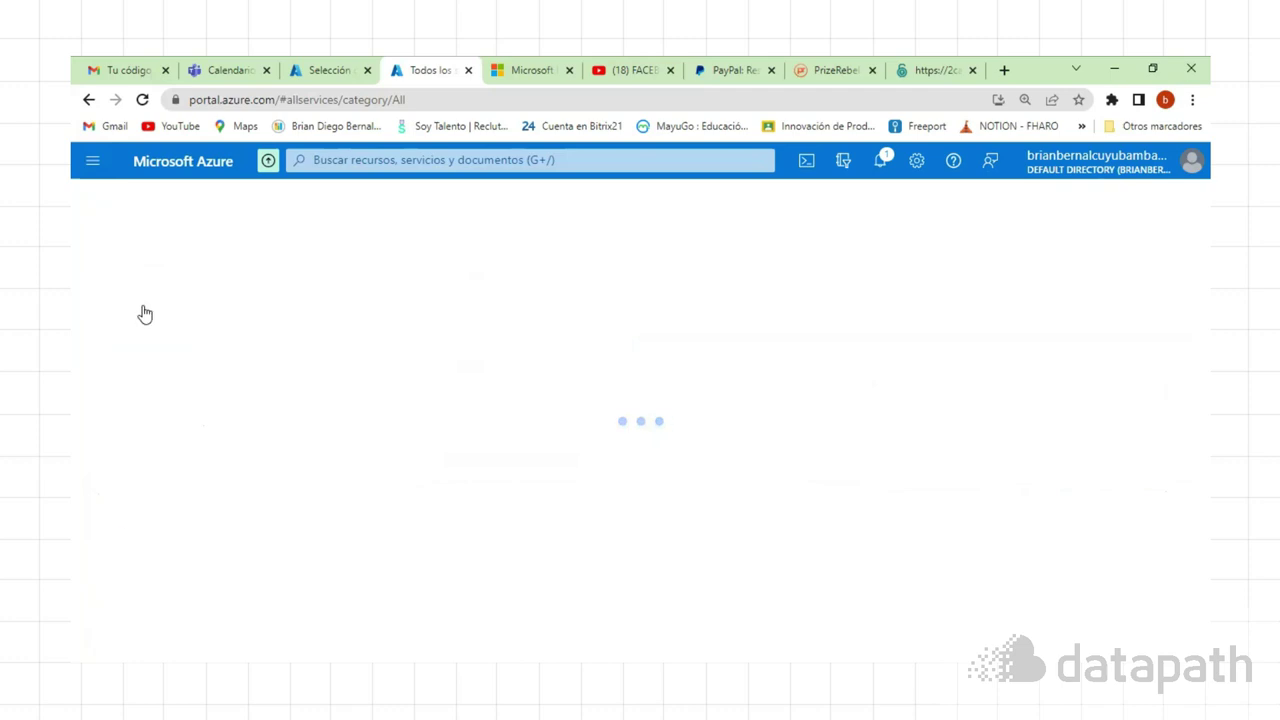
{"action": "scroll", "coordinate": [128, 470], "scroll_direction": "down", "scroll_amount": 2}
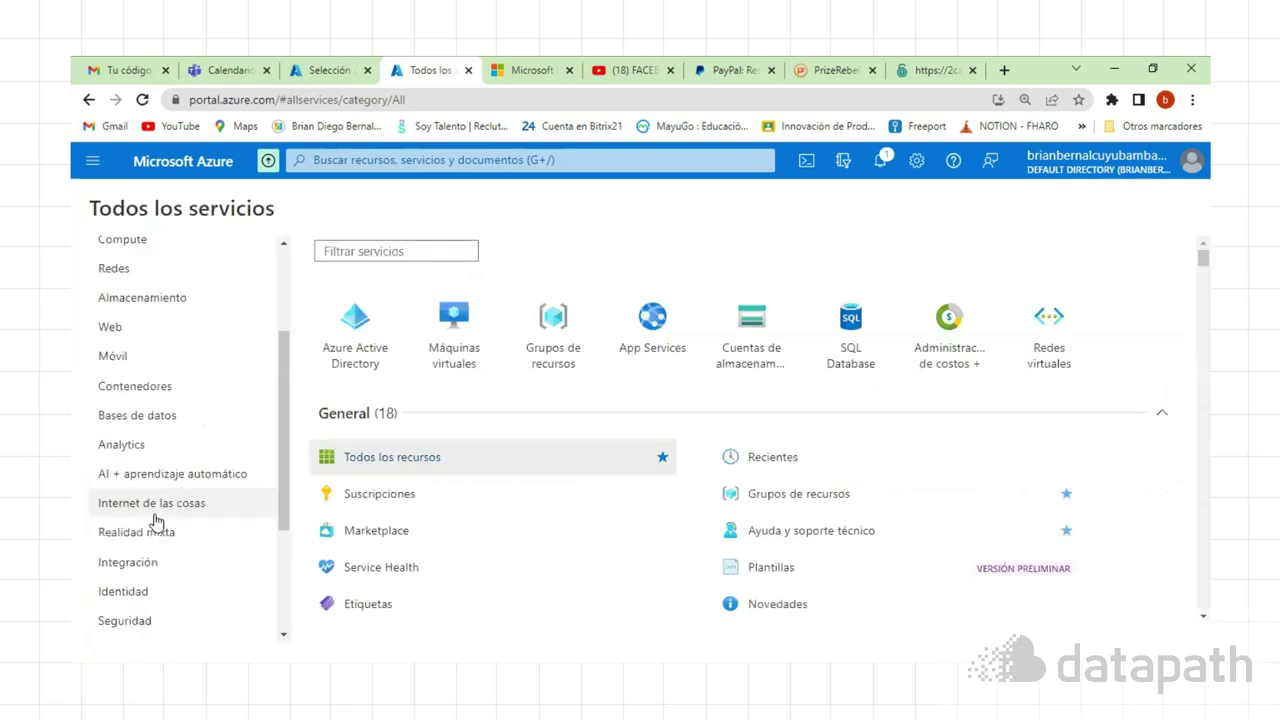
{"action": "left_click", "coordinate": [124, 594]}
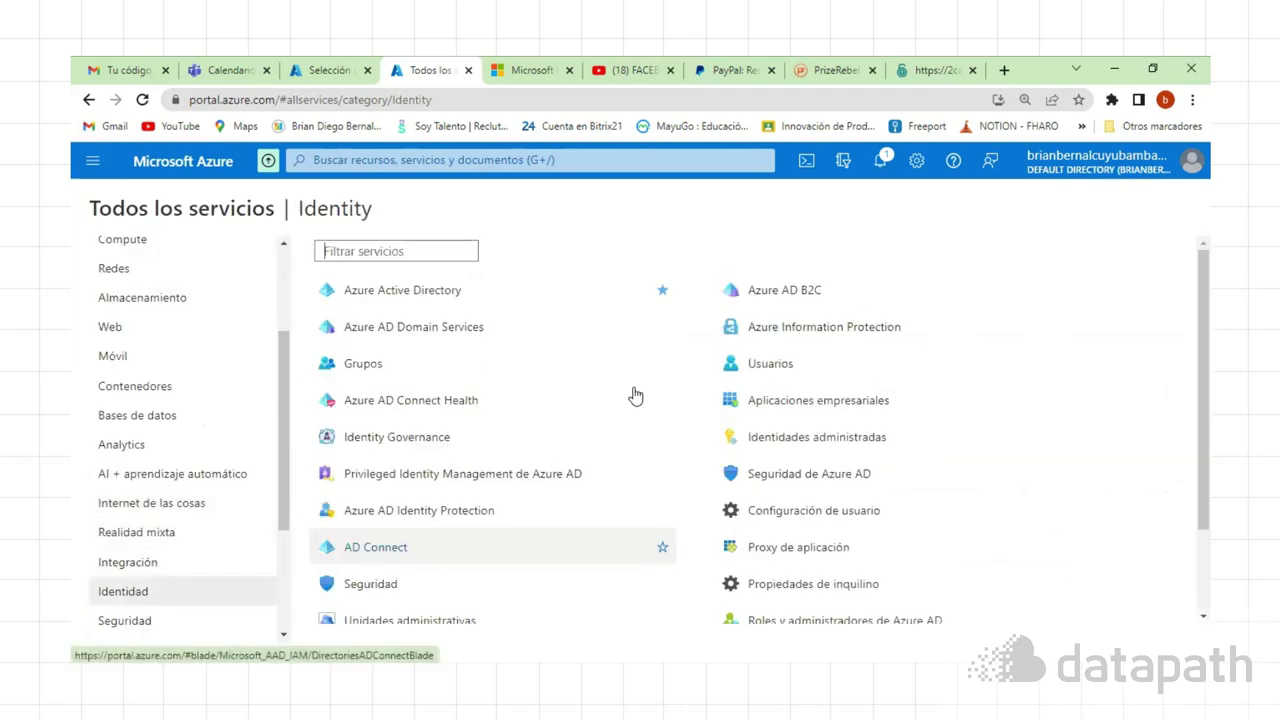
{"action": "scroll", "coordinate": [777, 540], "scroll_direction": "down", "scroll_amount": 1}
{"action": "left_click", "coordinate": [777, 540]}
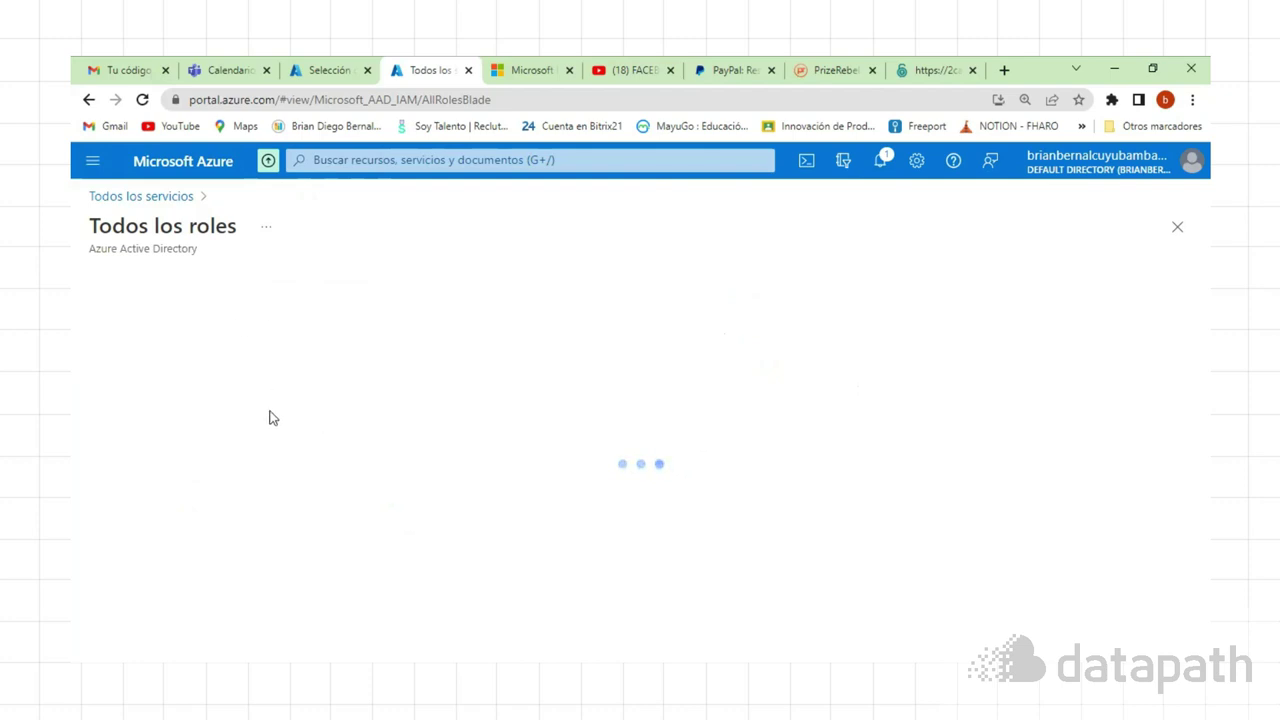
{"action": "scroll", "coordinate": [266, 505], "scroll_direction": "down", "scroll_amount": 1}
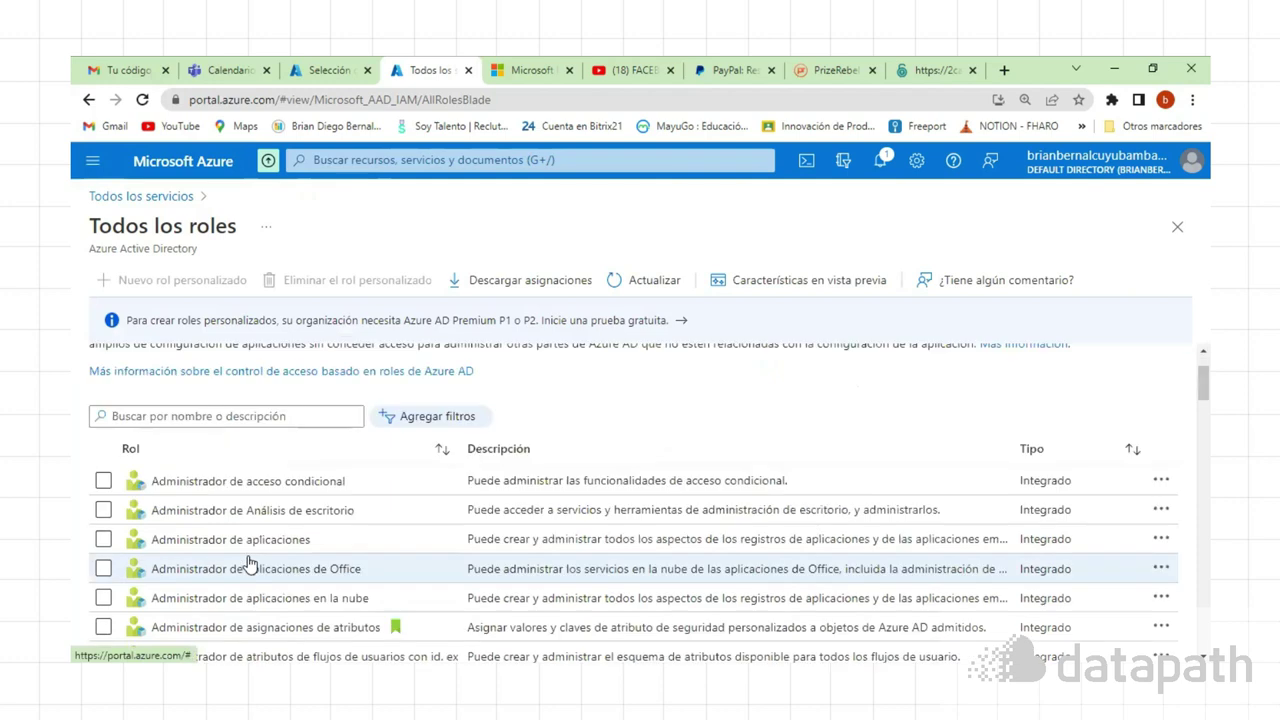
{"action": "scroll", "coordinate": [206, 495], "scroll_direction": "up", "scroll_amount": 1}
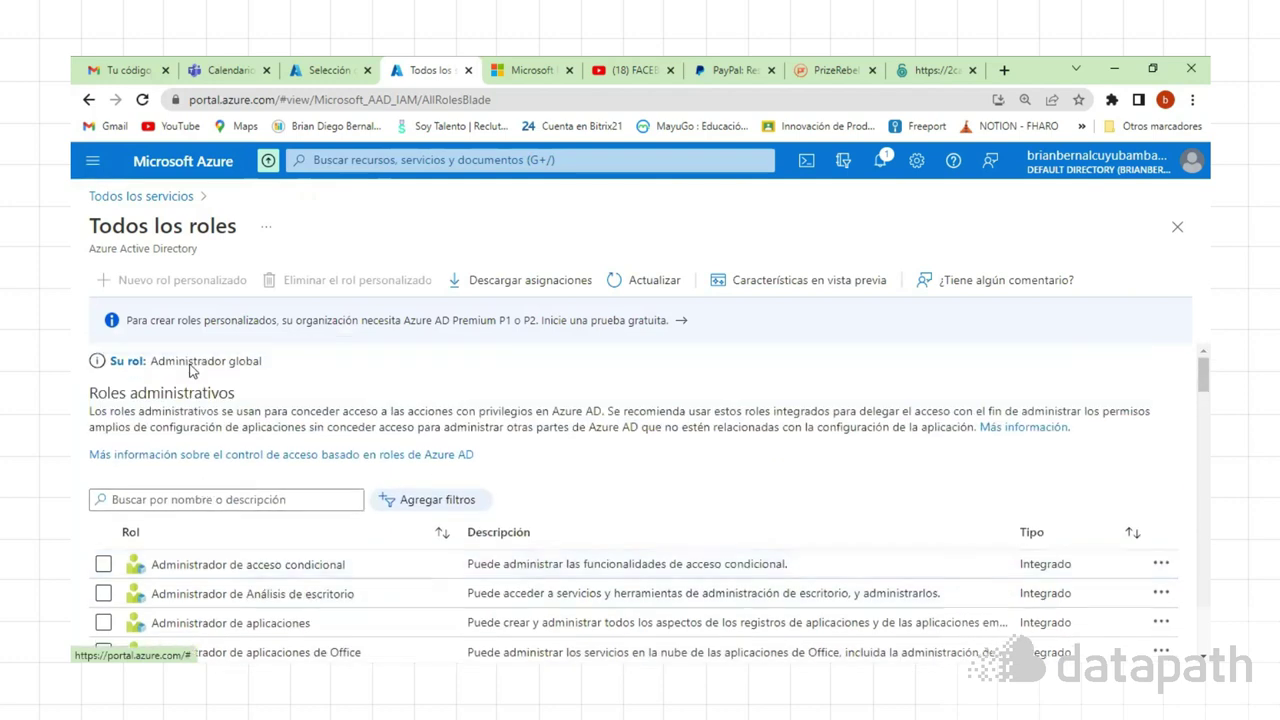
{"action": "scroll", "coordinate": [228, 480], "scroll_direction": "down", "scroll_amount": 1}
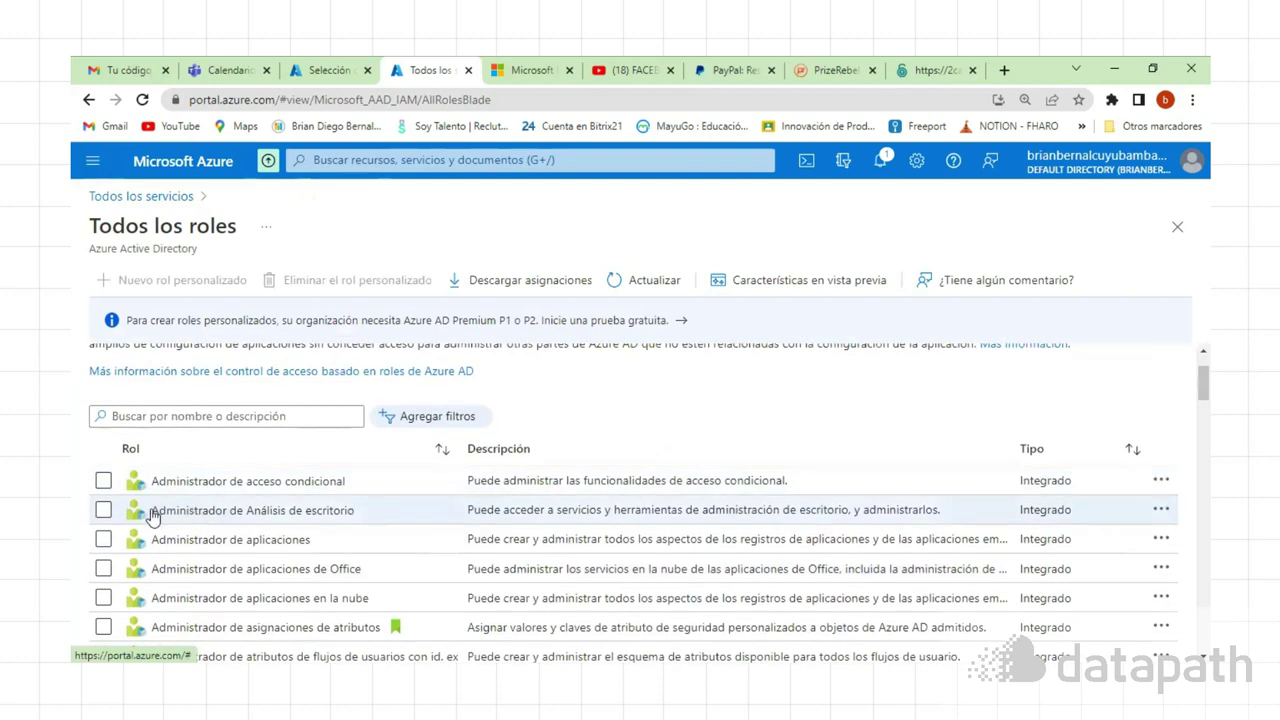